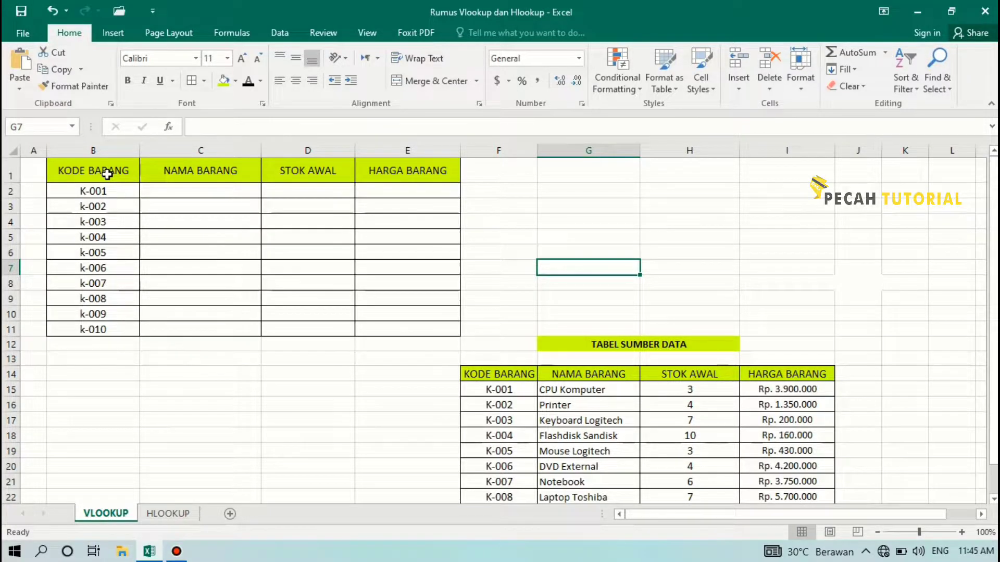
Compare the item table and TABEL SUMBER DATA layout on the VLOOKUP sheet with the source table layout on the HLOOKUP sheet.
{"action": "left_click_drag", "start_coordinate": [107, 174], "coordinate": [118, 323]}
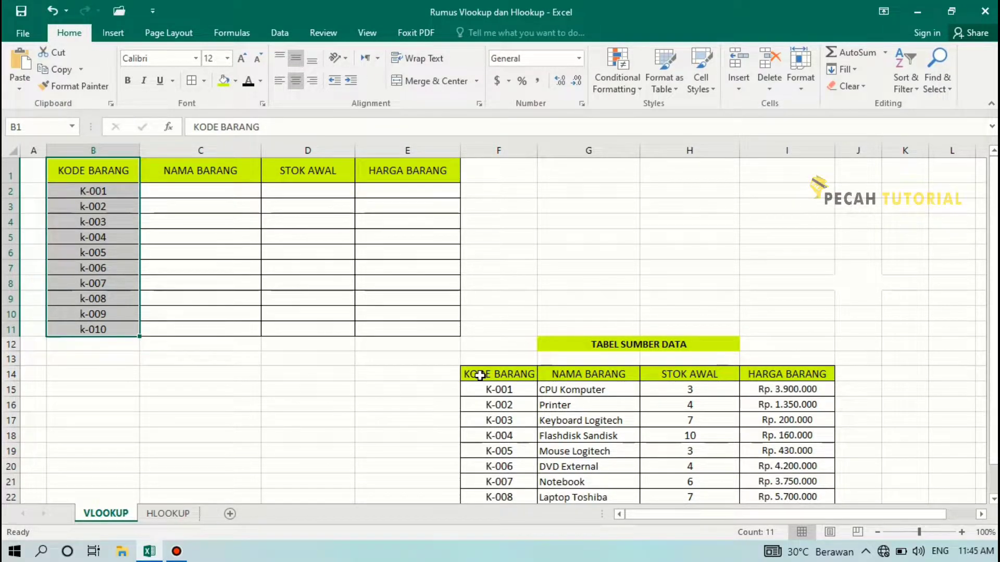
{"action": "left_click_drag", "start_coordinate": [480, 374], "coordinate": [496, 470]}
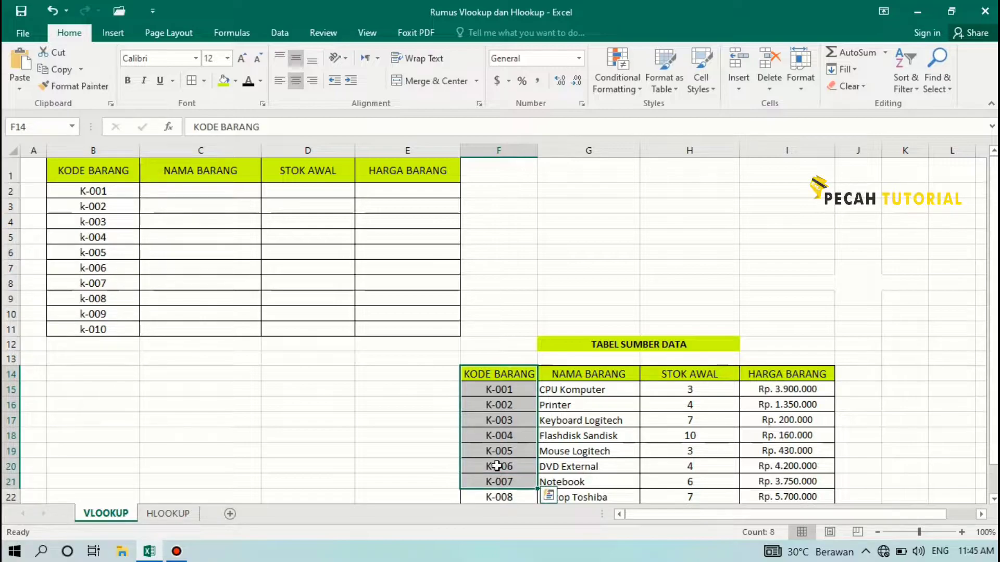
{"action": "left_click", "coordinate": [498, 435]}
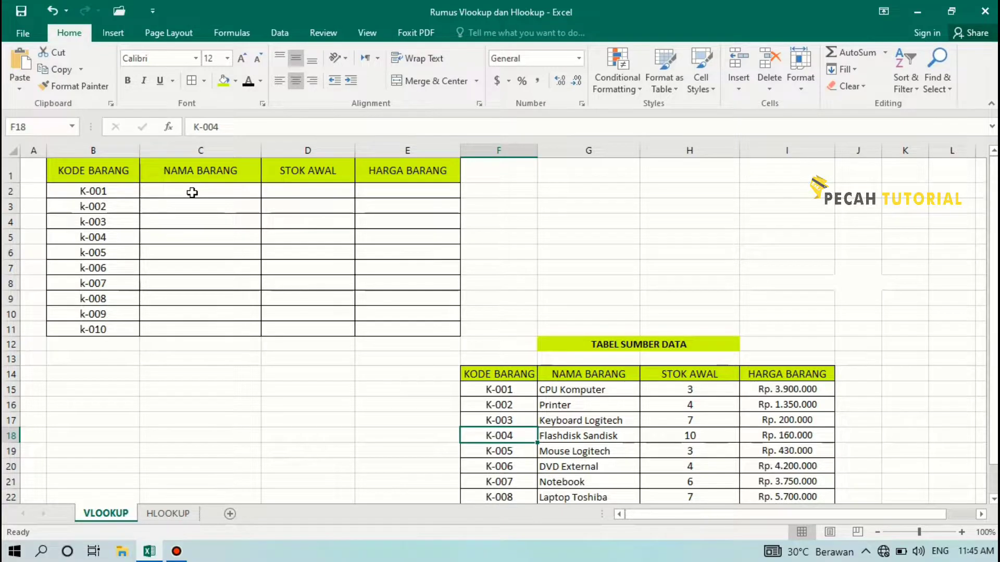
{"action": "left_click", "coordinate": [551, 436]}
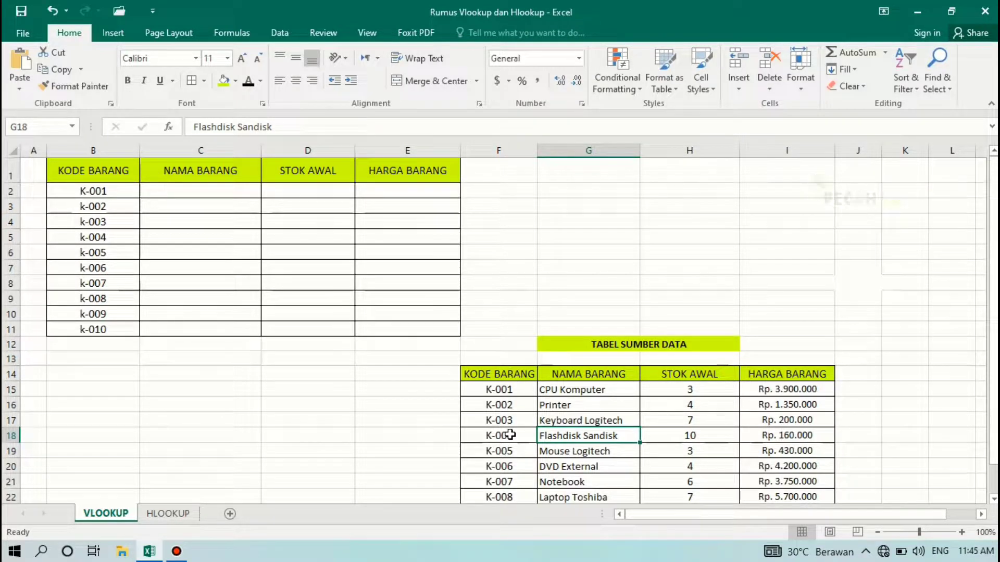
{"action": "left_click", "coordinate": [689, 432]}
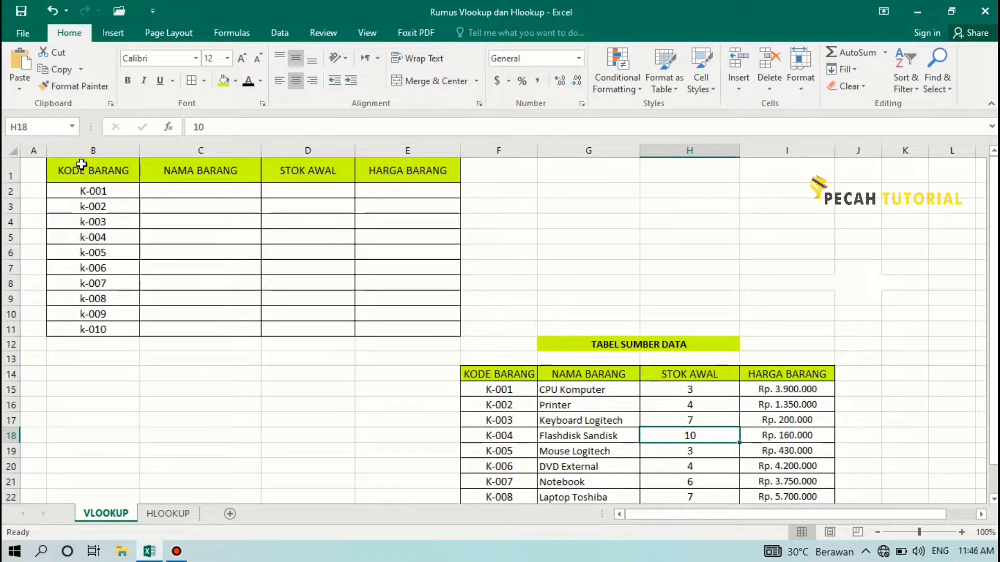
{"action": "left_click_drag", "start_coordinate": [81, 166], "coordinate": [391, 331]}
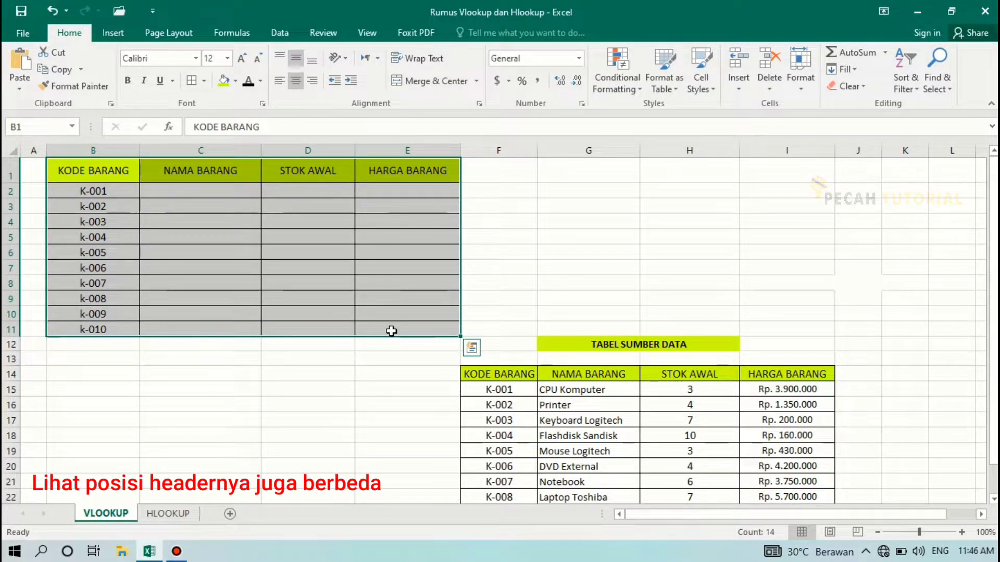
{"action": "left_click", "coordinate": [164, 513]}
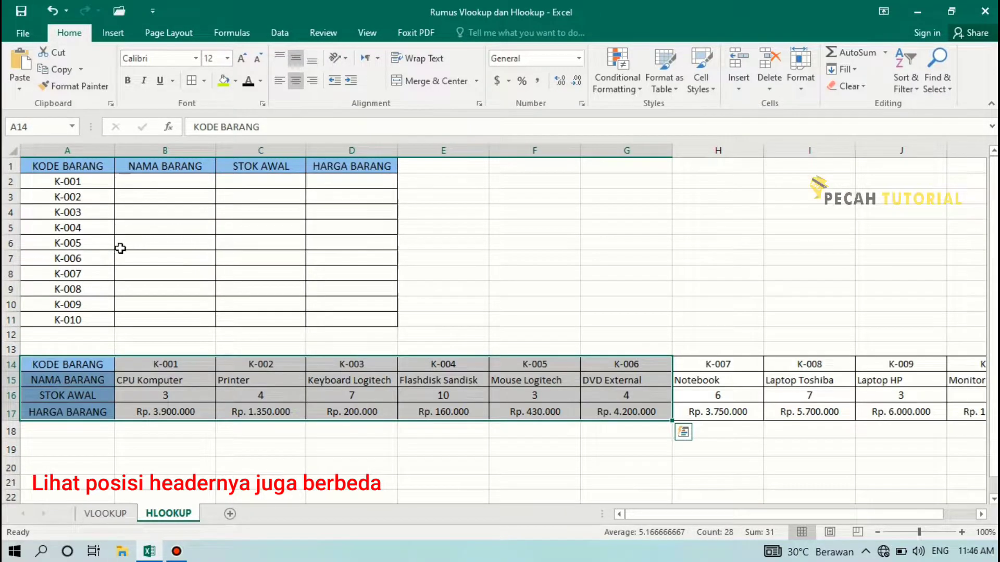
{"action": "left_click_drag", "start_coordinate": [42, 367], "coordinate": [799, 415]}
{"action": "left_click_drag", "start_coordinate": [810, 517], "coordinate": [749, 517]}
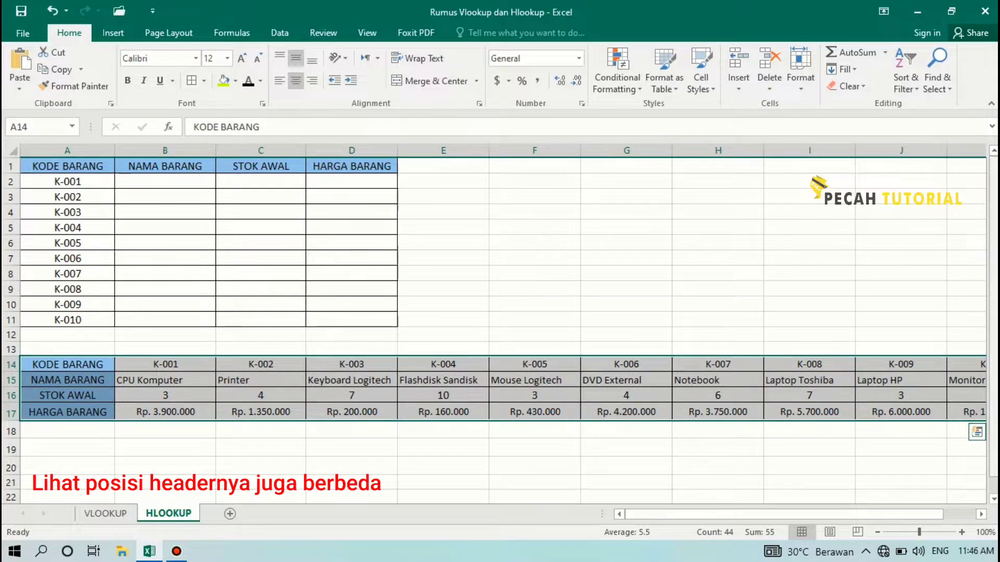
{"action": "left_click", "coordinate": [106, 513]}
{"action": "left_click", "coordinate": [175, 436]}
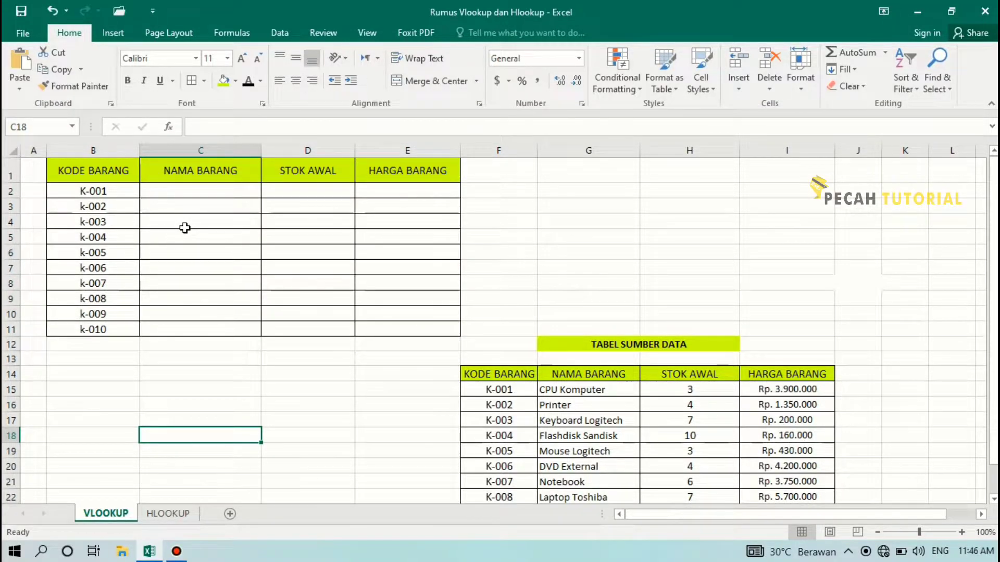
Start a VLOOKUP formula in cell C2 of the VLOOKUP sheet with B2 as the lookup value.
{"action": "left_click", "coordinate": [197, 191]}
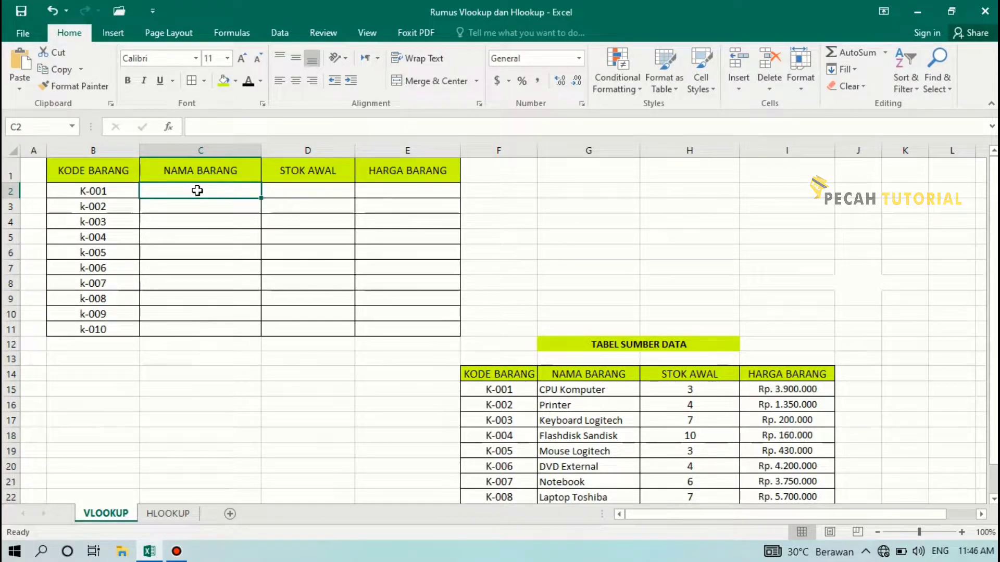
{"action": "type", "text": "="}
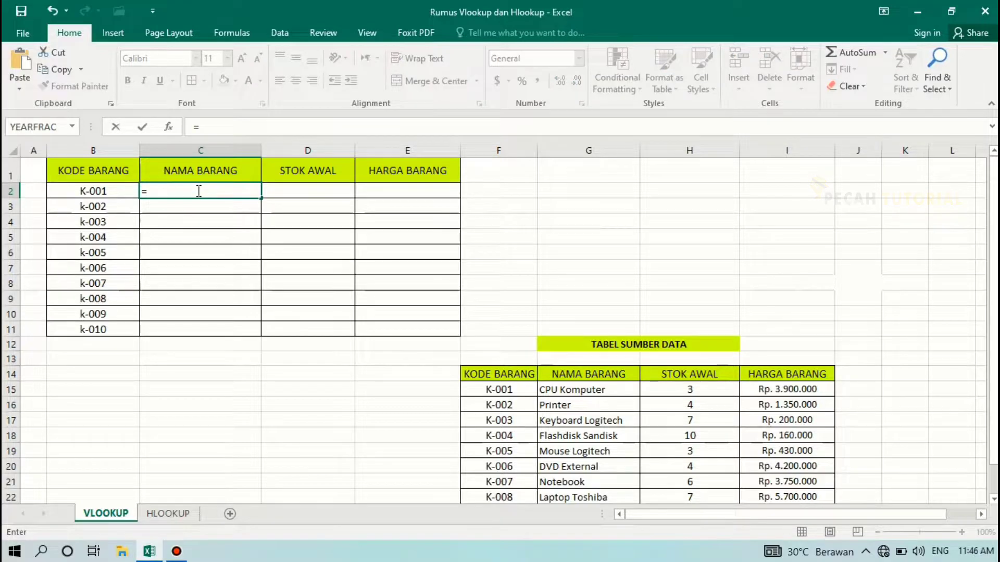
{"action": "type", "text": "v"}
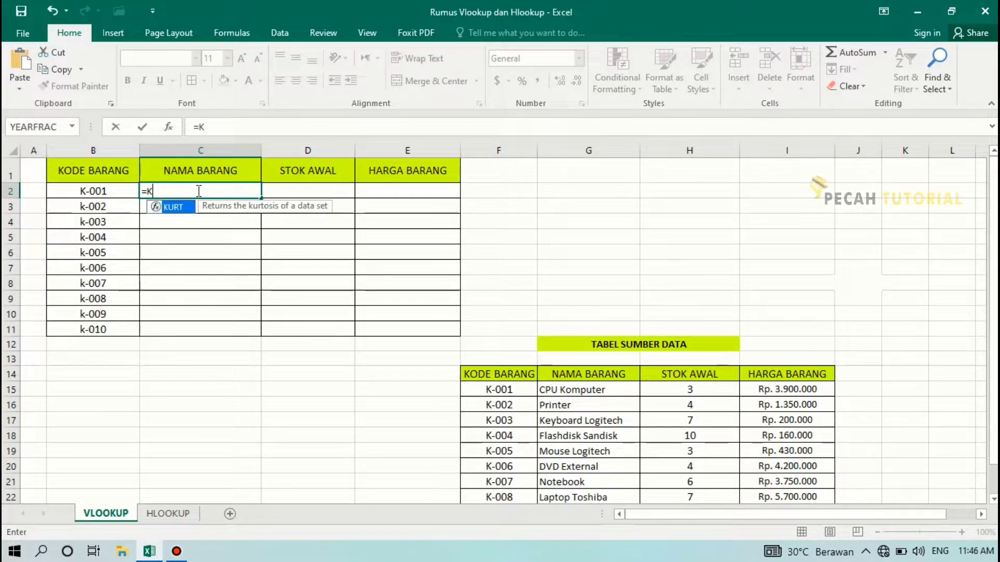
{"action": "key", "text": "BackSpace"}
{"action": "type", "text": "VLOO"}
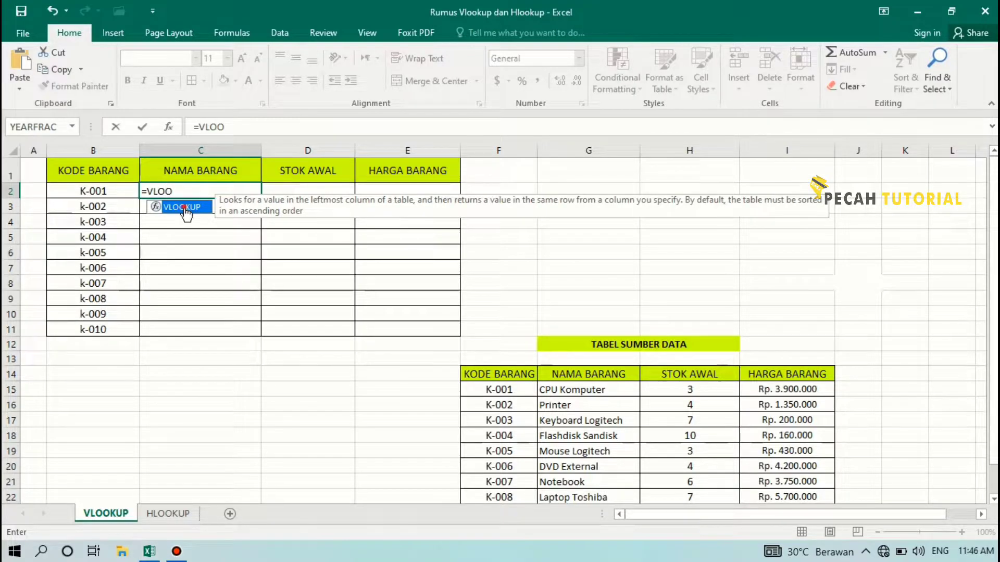
{"action": "key", "text": "Tab"}
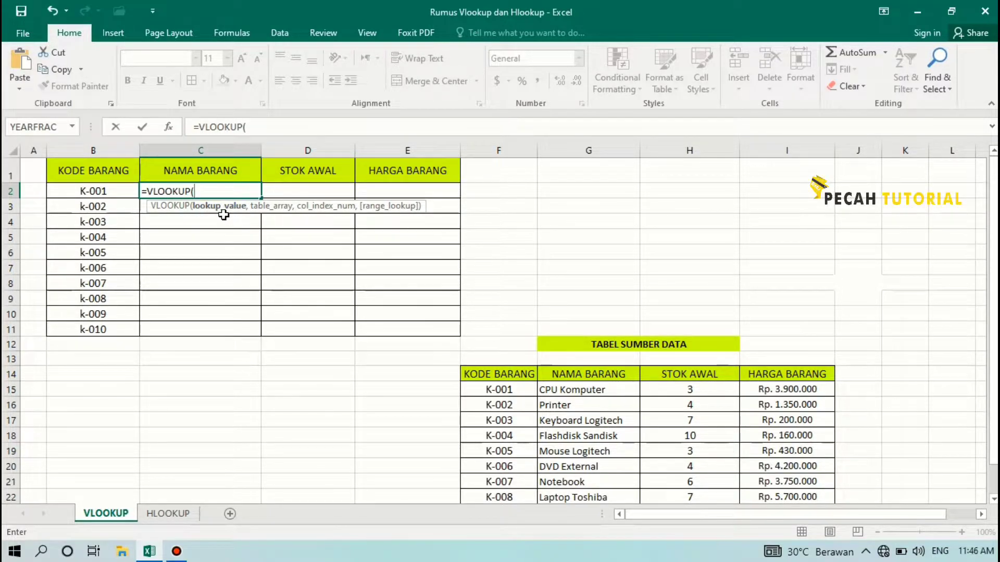
{"action": "left_click", "coordinate": [107, 190]}
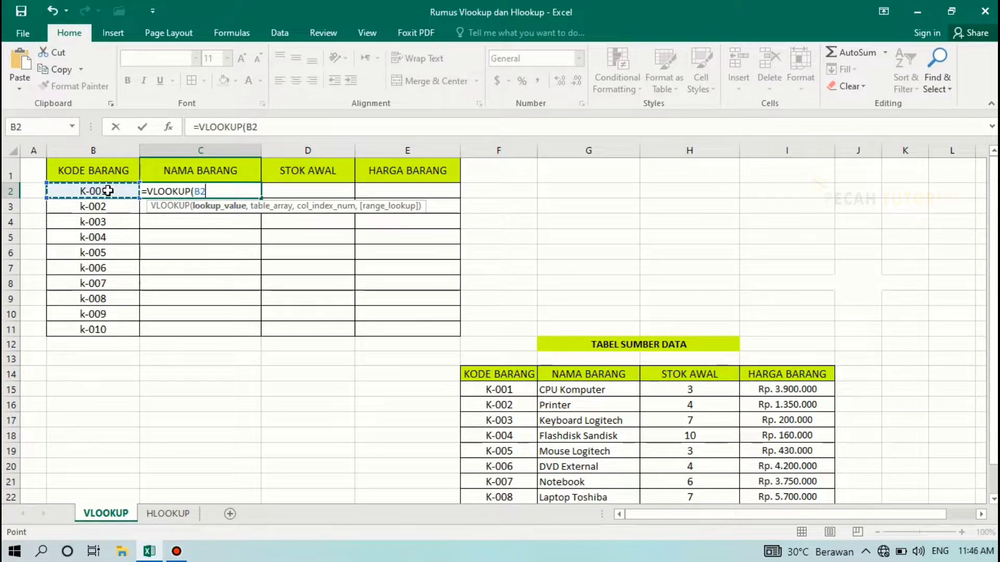
{"action": "type", "text": ","}
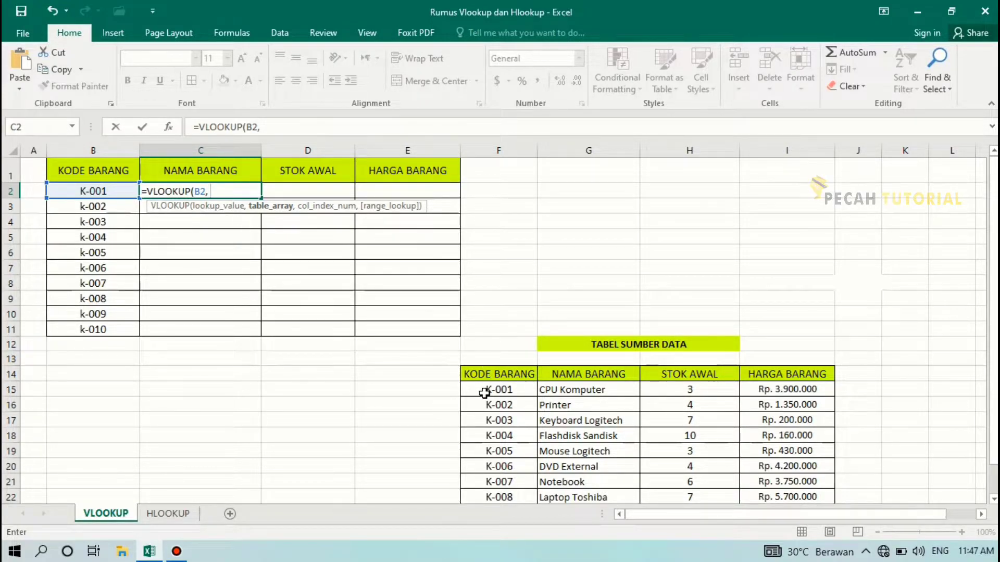
Add the source data range F15:I24 as the table array of the VLOOKUP formula in C2.
{"action": "scroll", "coordinate": [519, 371], "scroll_direction": "down", "scroll_amount": 1}
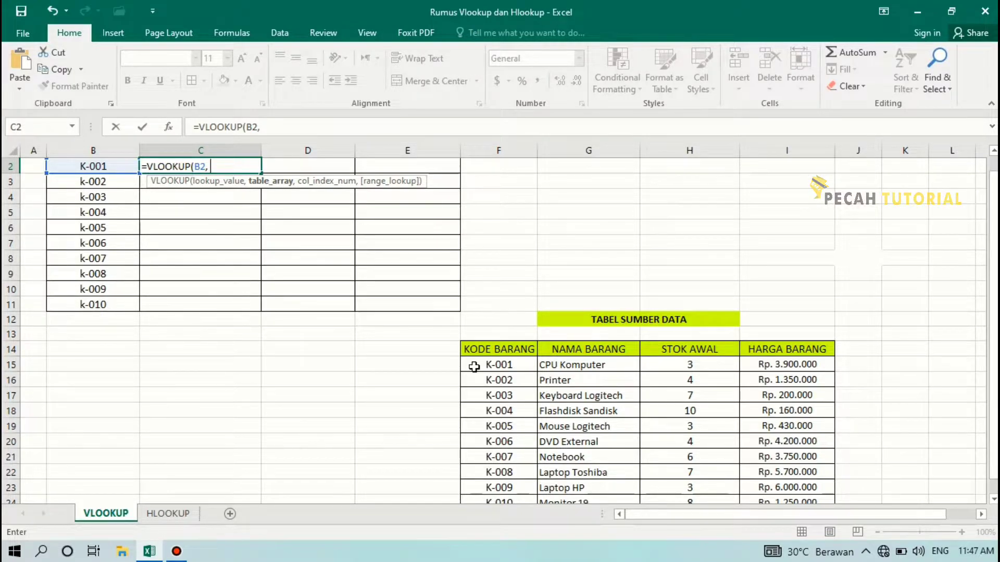
{"action": "left_click", "coordinate": [473, 367]}
{"action": "left_click_drag", "start_coordinate": [474, 366], "coordinate": [785, 463]}
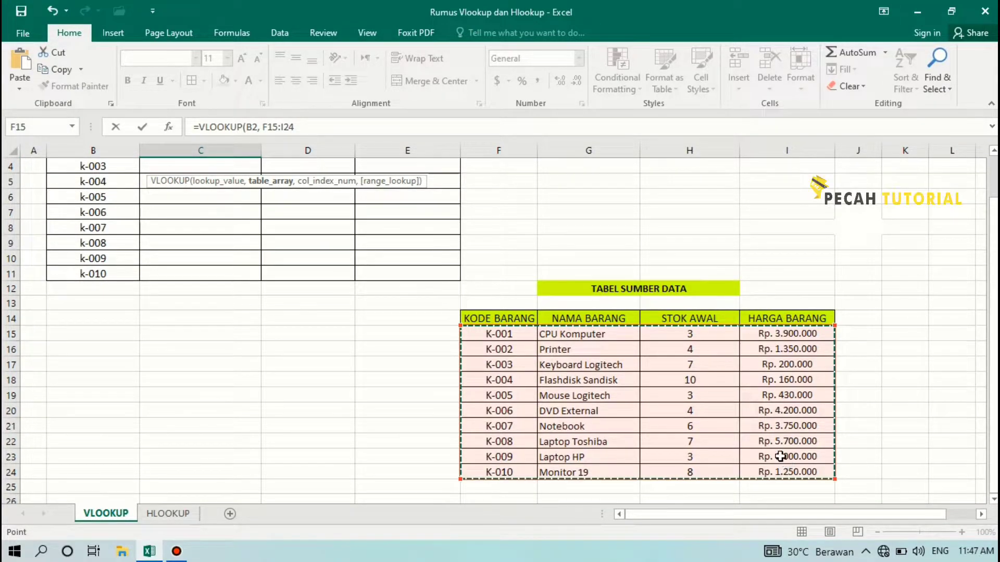
{"action": "left_click_drag", "start_coordinate": [994, 379], "coordinate": [994, 339]}
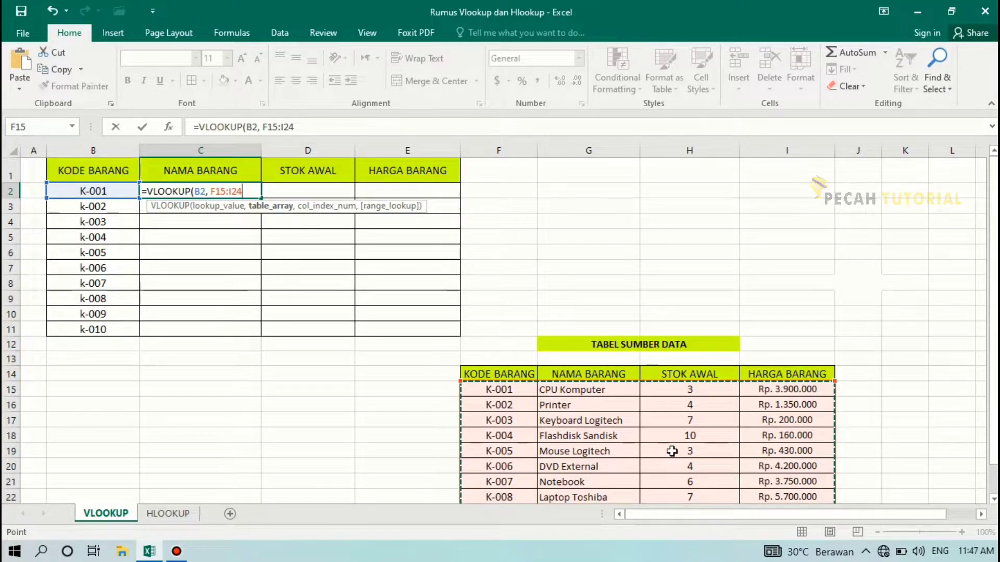
{"action": "key", "text": "super+p"}
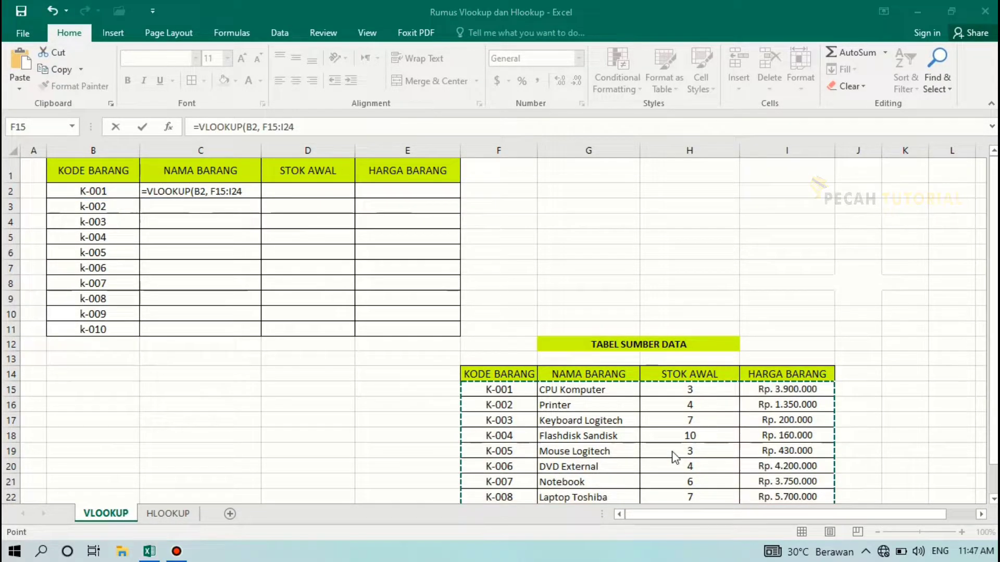
{"action": "left_click", "coordinate": [548, 309]}
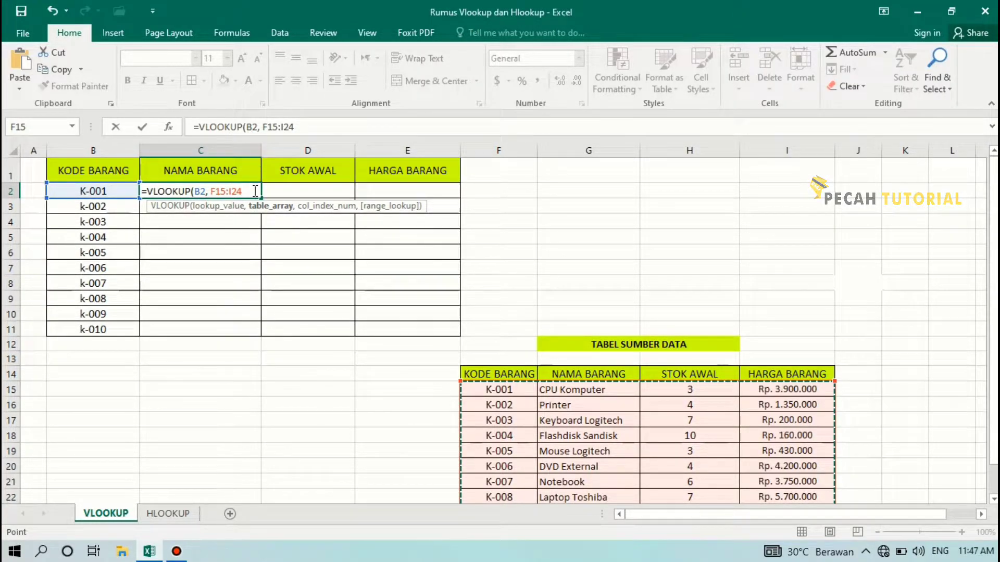
{"action": "type", "text": ","}
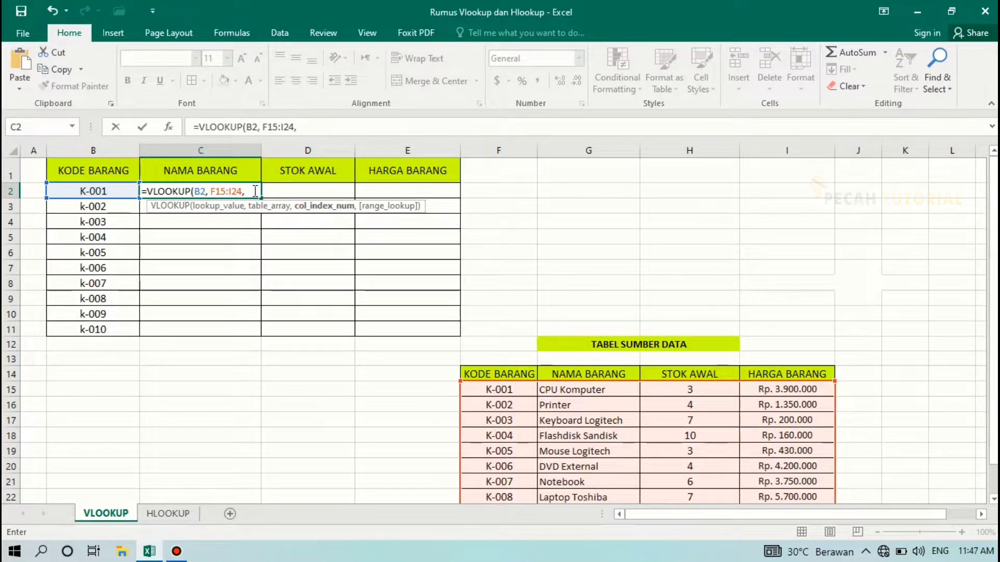
Make the table array in the C2 formula absolute as $F$15:$I$24.
{"action": "left_click", "coordinate": [263, 128]}
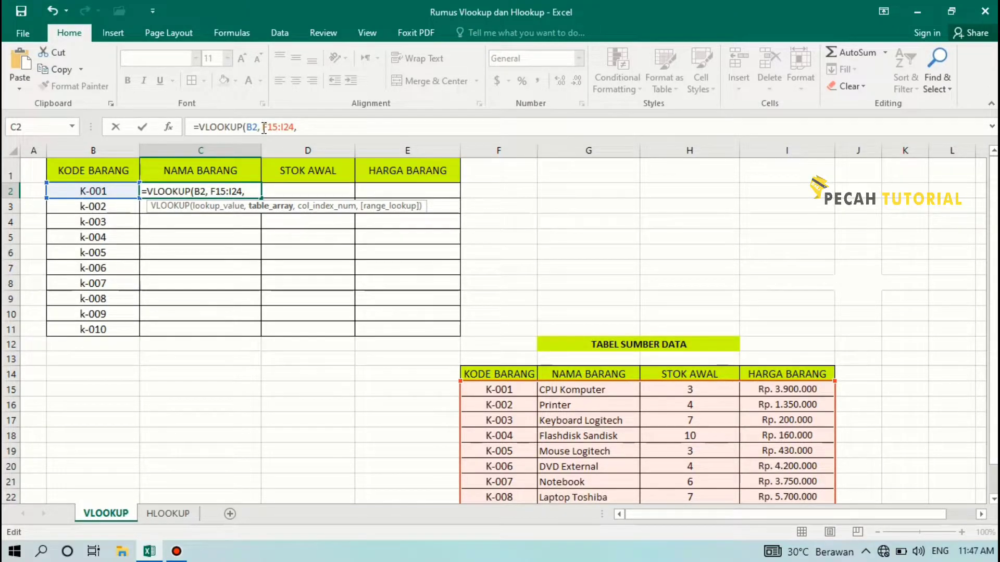
{"action": "type", "text": "$"}
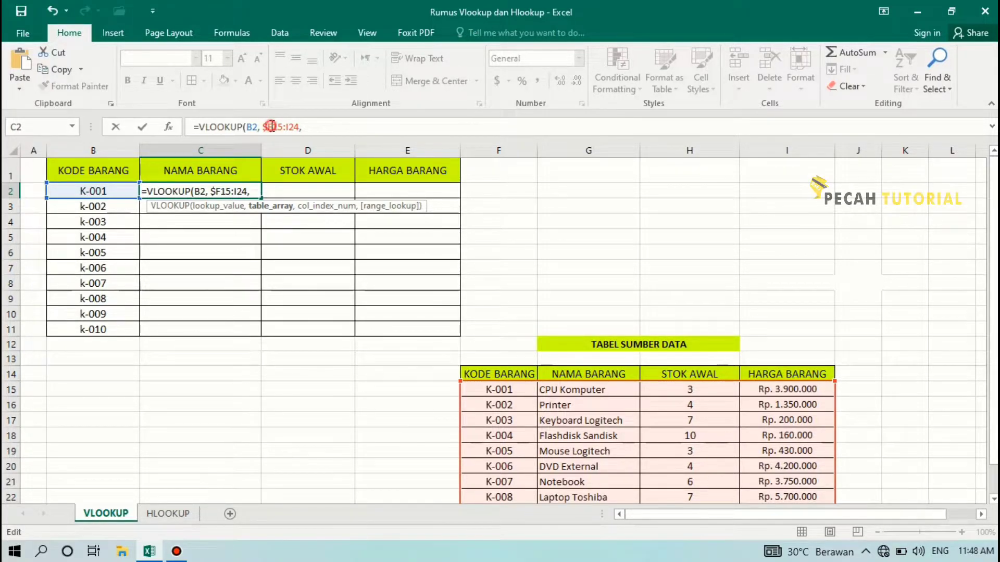
{"action": "left_click", "coordinate": [272, 127]}
{"action": "type", "text": "$"}
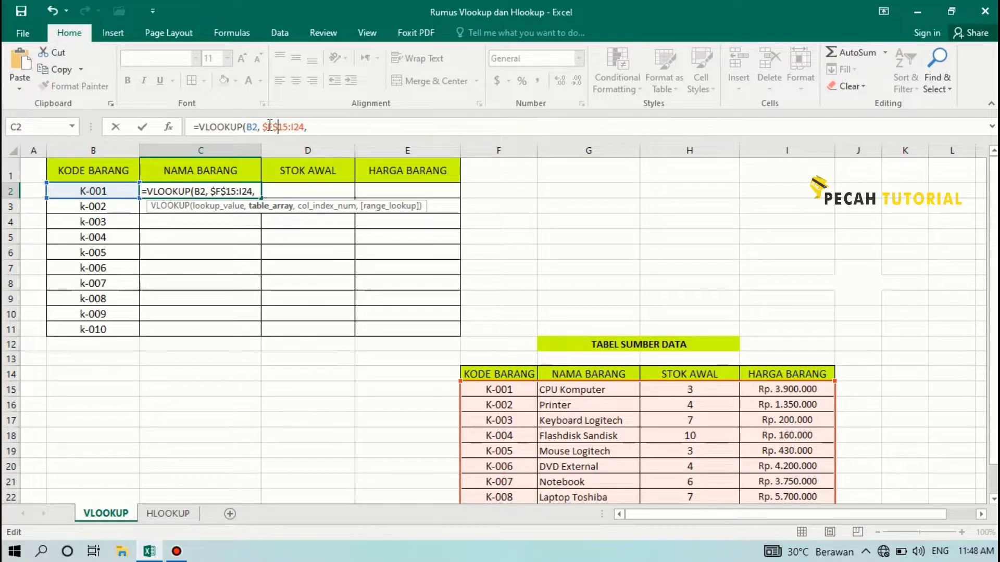
{"action": "left_click", "coordinate": [290, 126]}
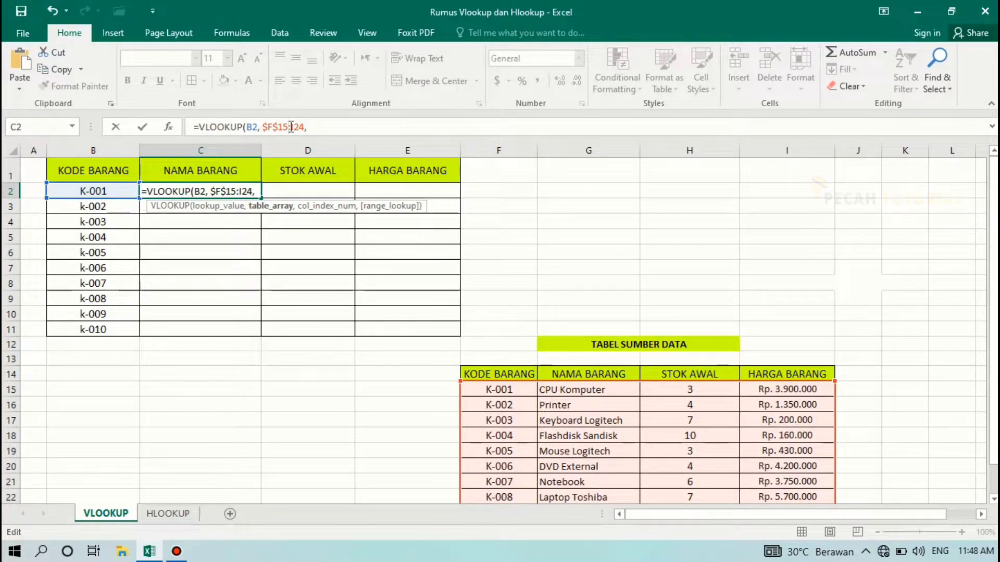
{"action": "left_click", "coordinate": [294, 127]}
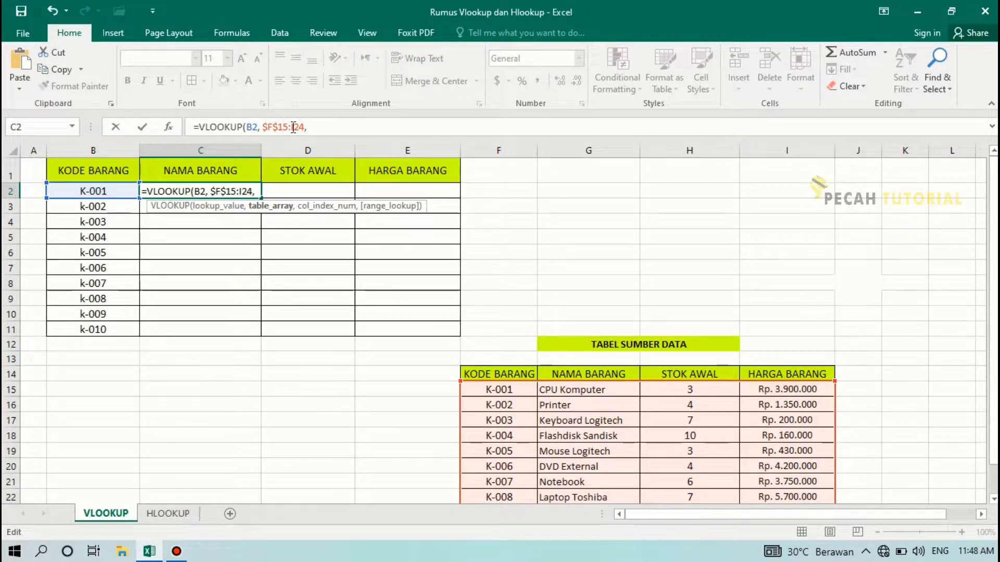
{"action": "type", "text": "$"}
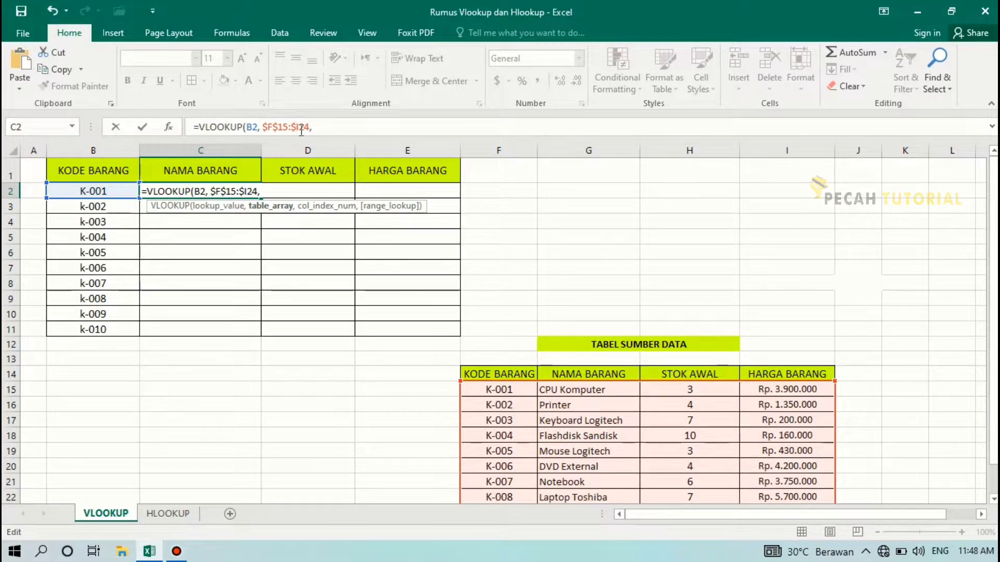
{"action": "type", "text": "$"}
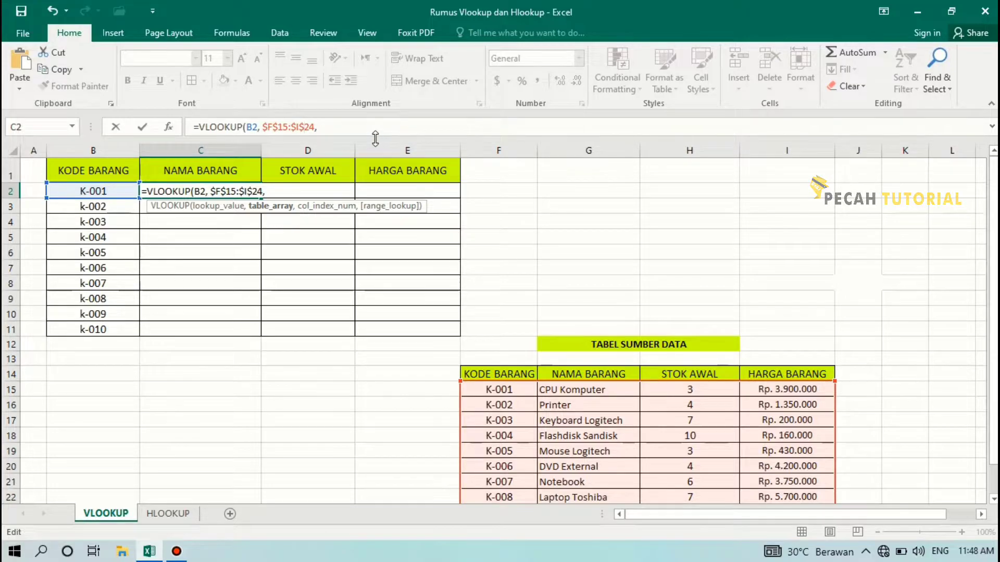
Add 2 as the column index of the VLOOKUP formula in C2, ready for the match type argument.
{"action": "left_click", "coordinate": [337, 127]}
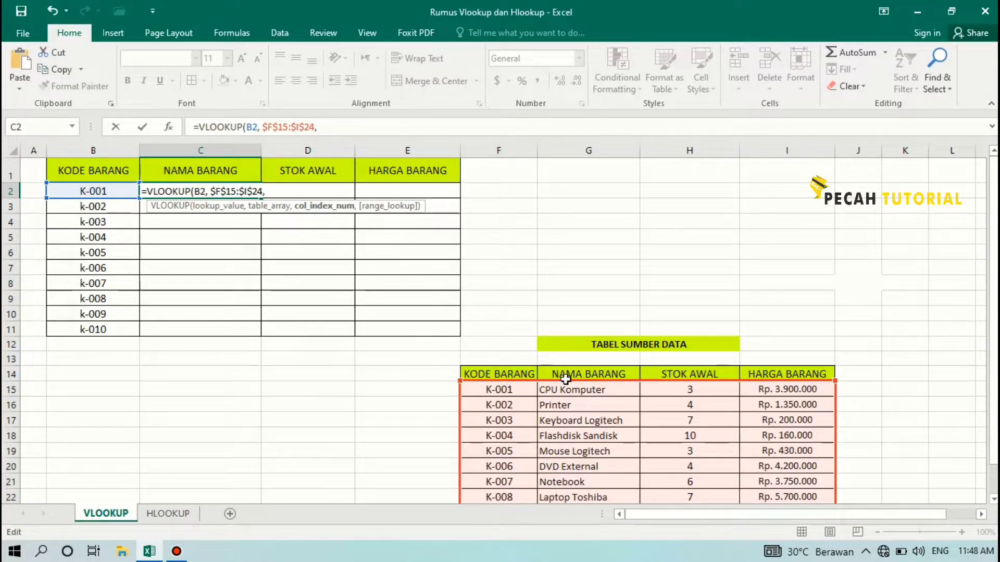
{"action": "type", "text": "2"}
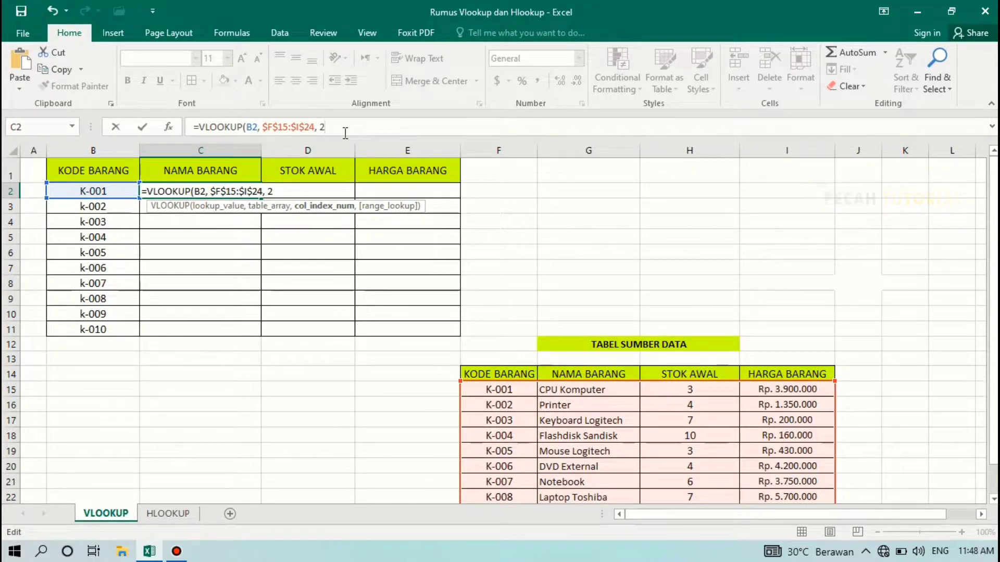
{"action": "type", "text": ","}
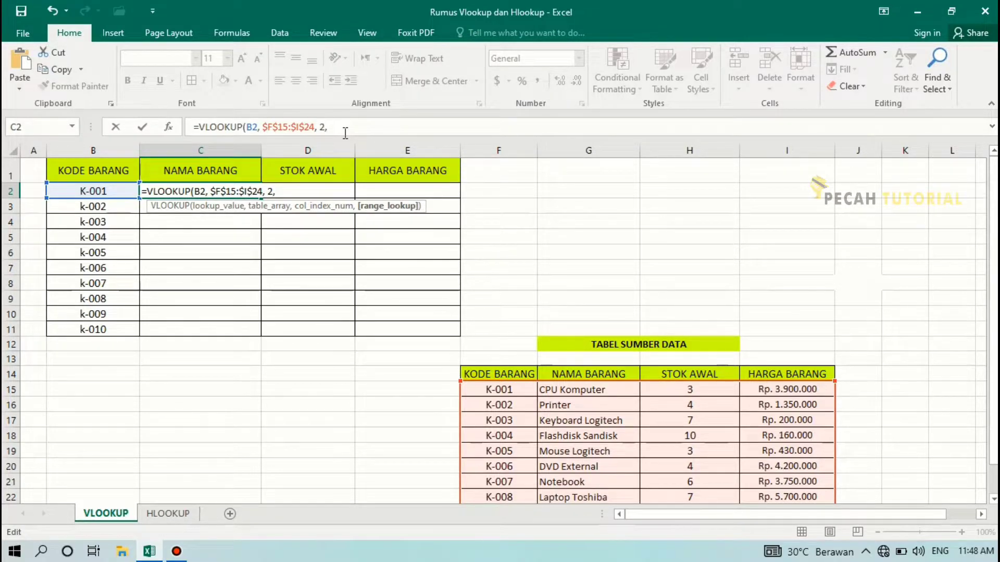
{"action": "key", "text": "BackSpace"}
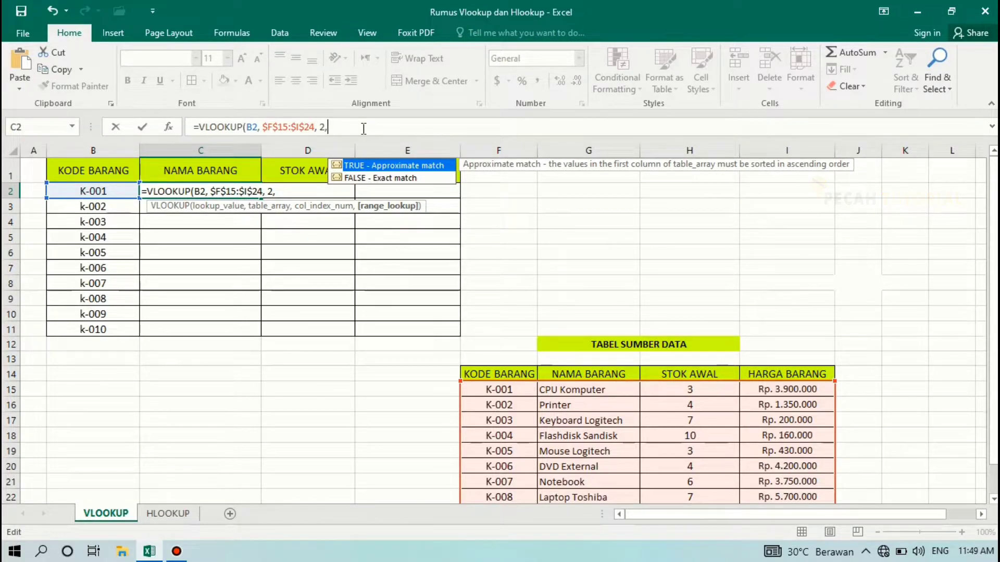
Try FALSE and 0 as alternative range_lookup arguments in the C2 formula.
{"action": "type", "text": "F"}
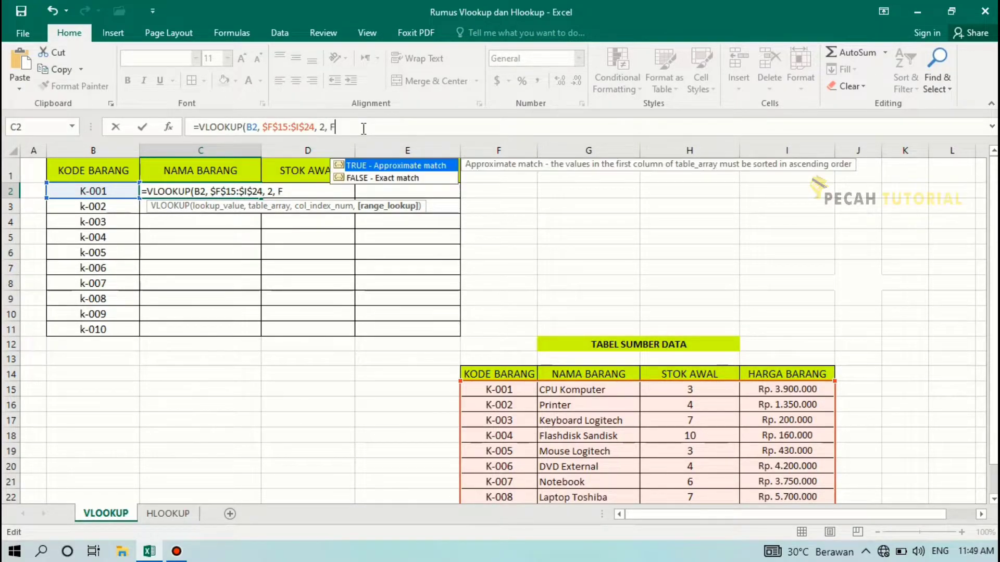
{"action": "type", "text": "ALSE"}
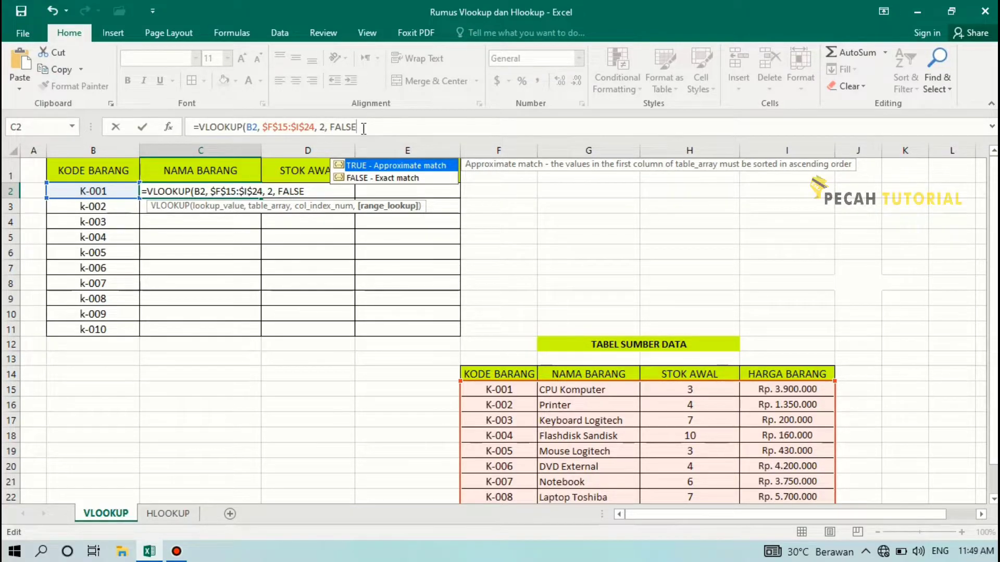
{"action": "key", "text": "BackSpace"}
{"action": "key", "text": "BackSpace"}
{"action": "key", "text": "BackSpace"}
{"action": "key", "text": "BackSpace"}
{"action": "key", "text": "BackSpace"}
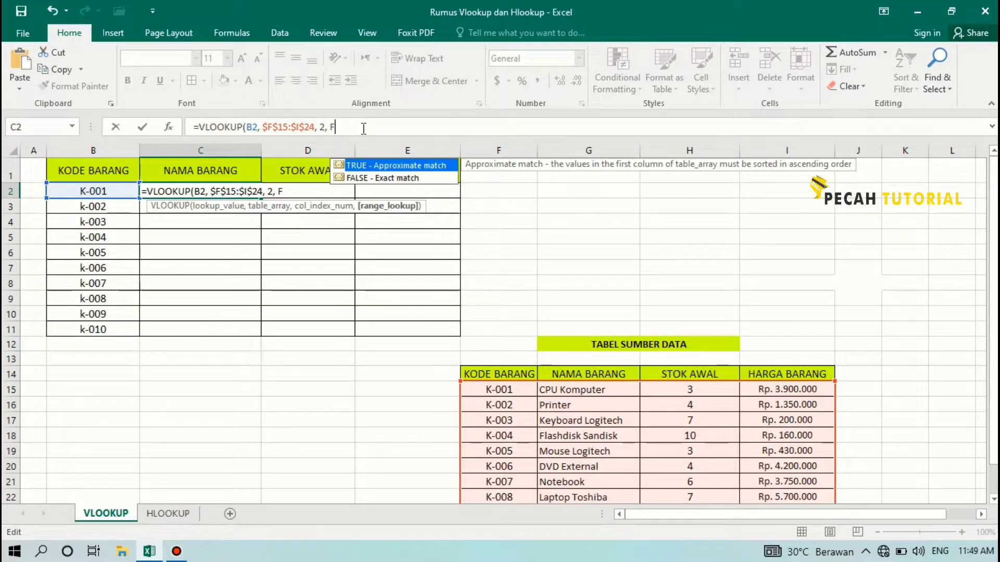
{"action": "type", "text": "0"}
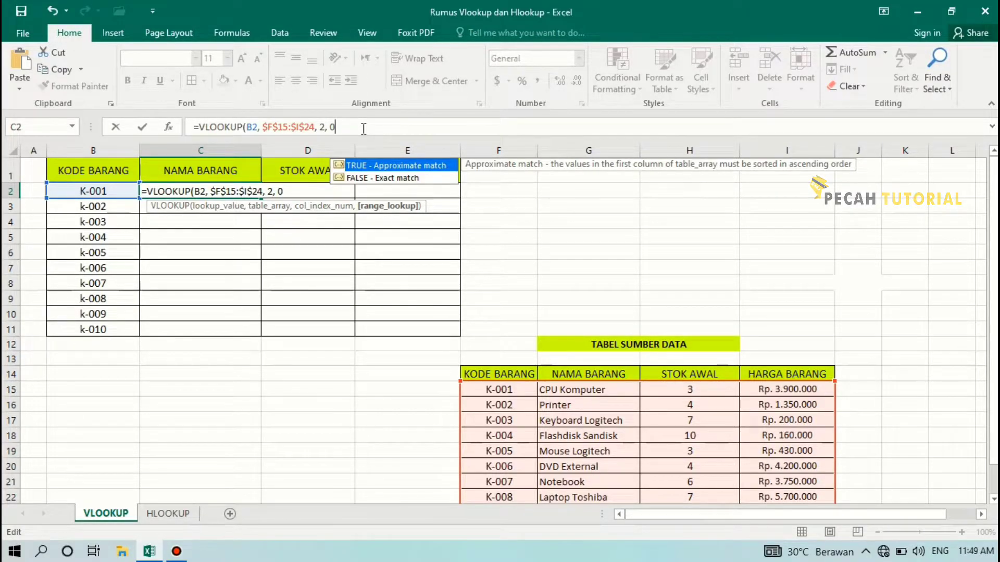
{"action": "key", "text": "BackSpace"}
Complete the VLOOKUP formula in C2 with FALSE for an exact match and enter it.
{"action": "type", "text": "FALSE"}
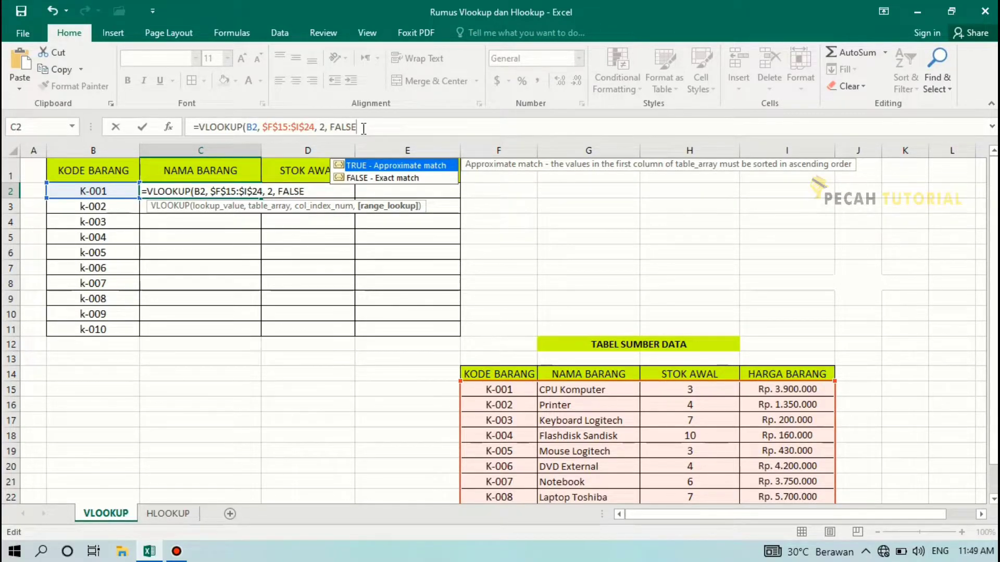
{"action": "type", "text": ")"}
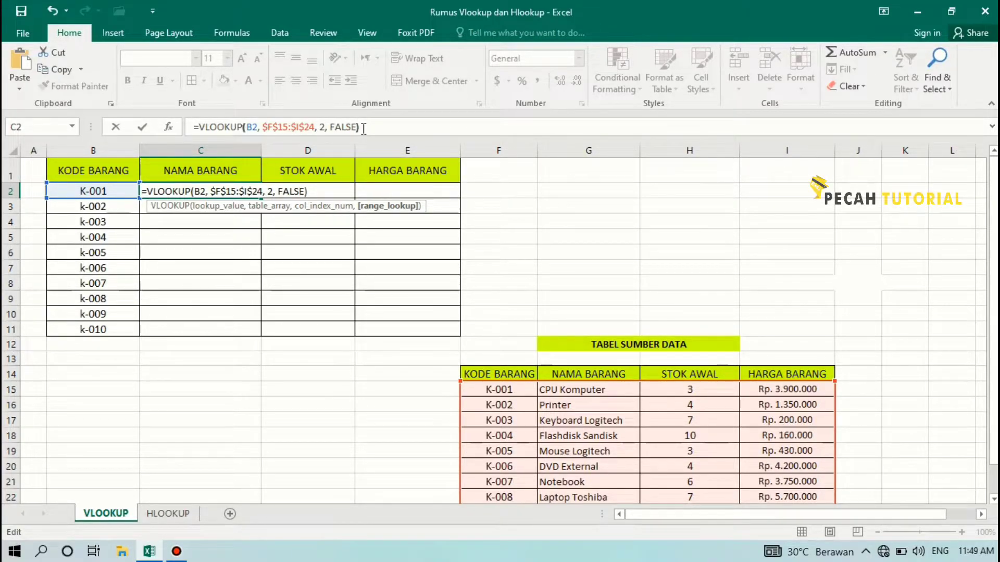
{"action": "left_click", "coordinate": [364, 128]}
{"action": "key", "text": "Return"}
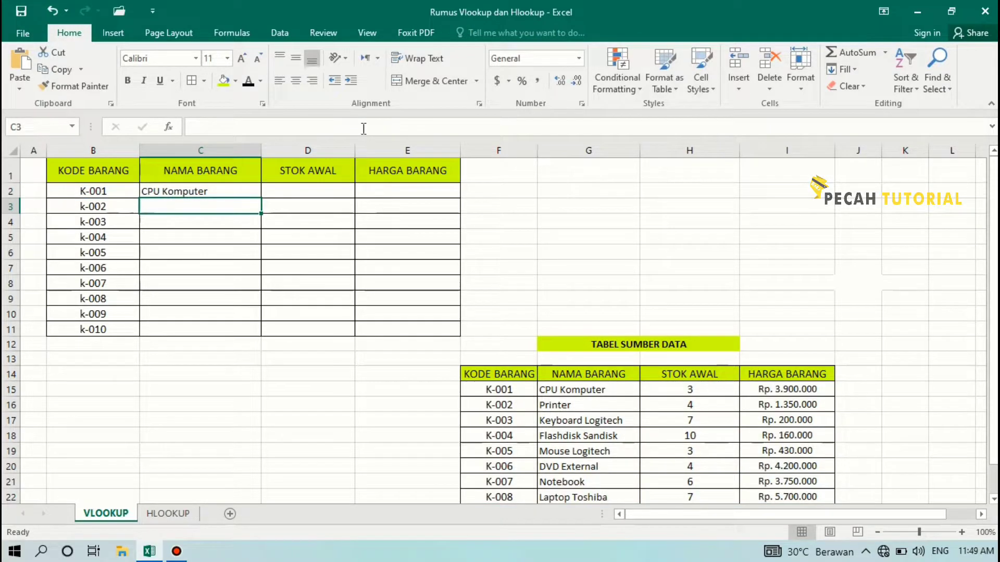
Fill the VLOOKUP formula from C2 down the NAMA BARANG column to C11.
{"action": "left_click", "coordinate": [197, 191]}
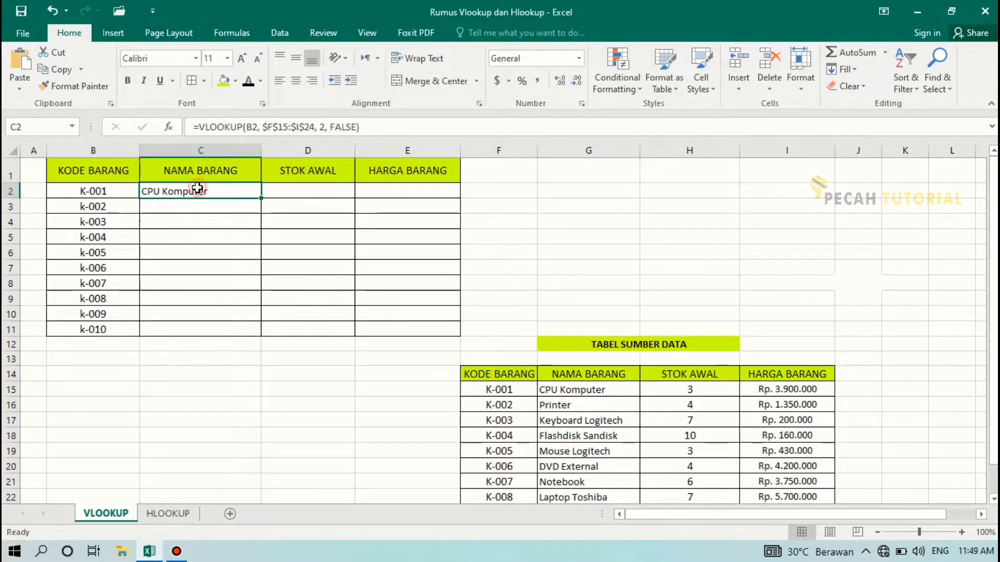
{"action": "double_click", "coordinate": [261, 198]}
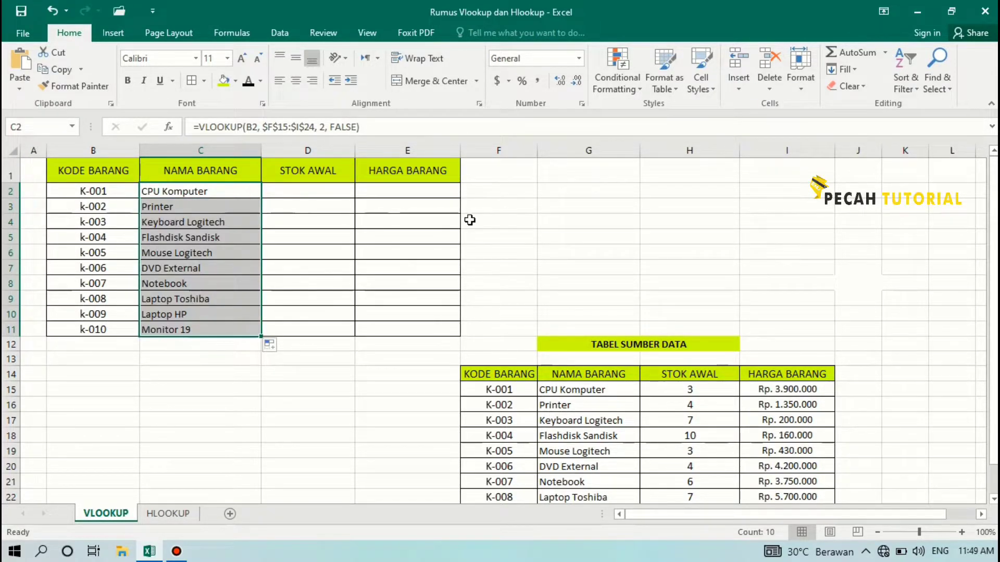
{"action": "left_click", "coordinate": [650, 219]}
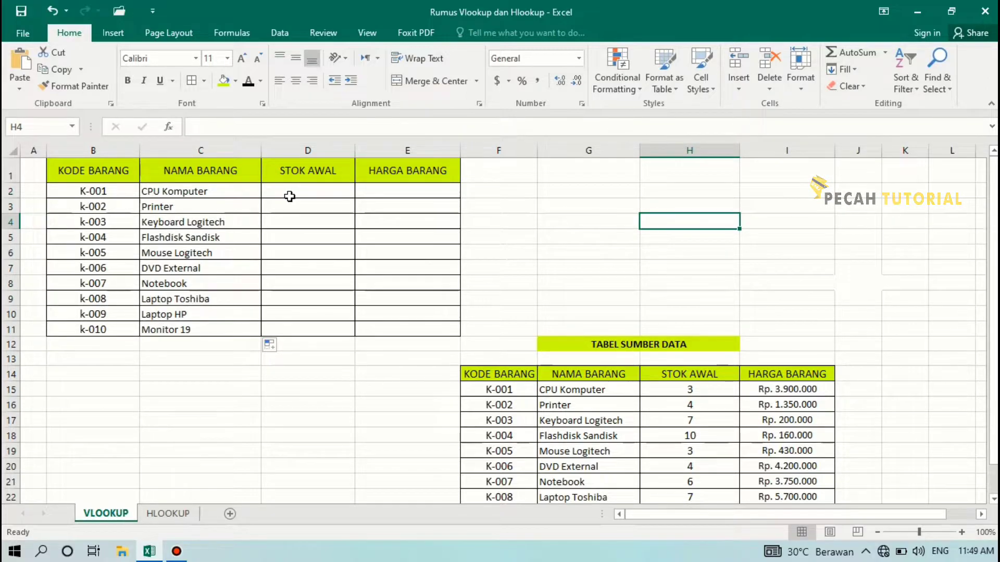
Copy the formula text of C2 unchanged into the first STOK AWAL cell, D2.
{"action": "left_click", "coordinate": [225, 191]}
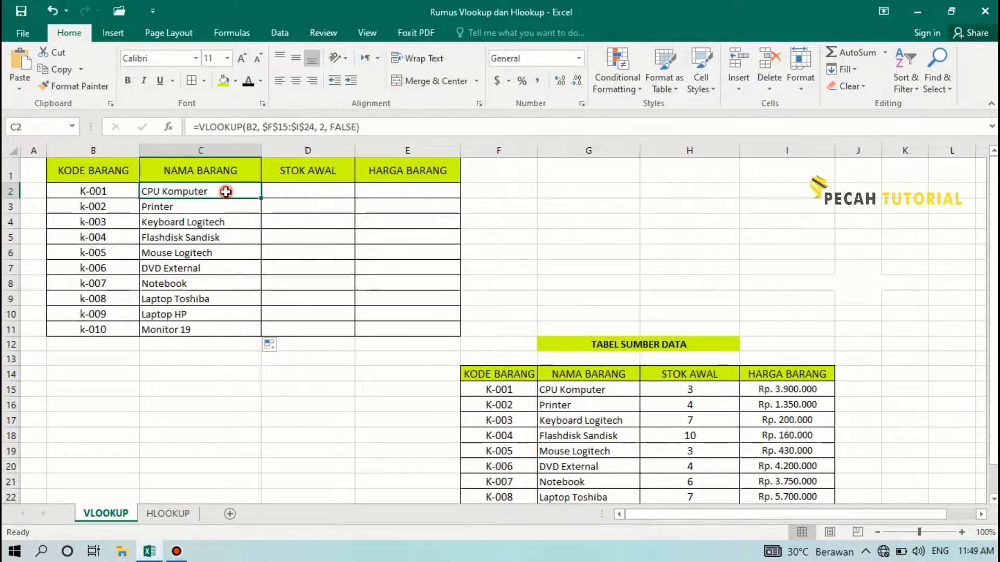
{"action": "left_click", "coordinate": [373, 127]}
{"action": "triple_click", "coordinate": [188, 126]}
{"action": "key", "text": "ctrl+c"}
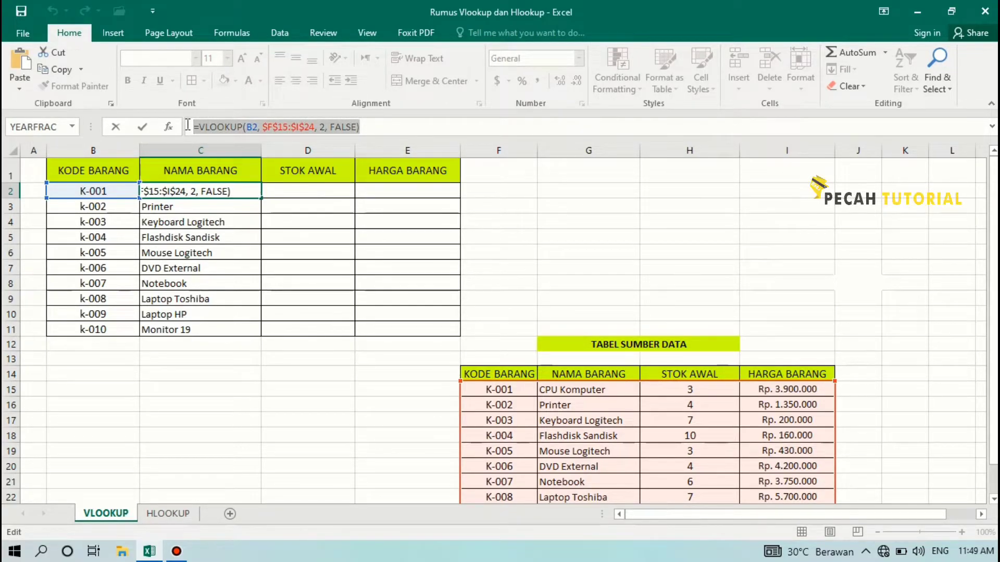
{"action": "left_click", "coordinate": [115, 127]}
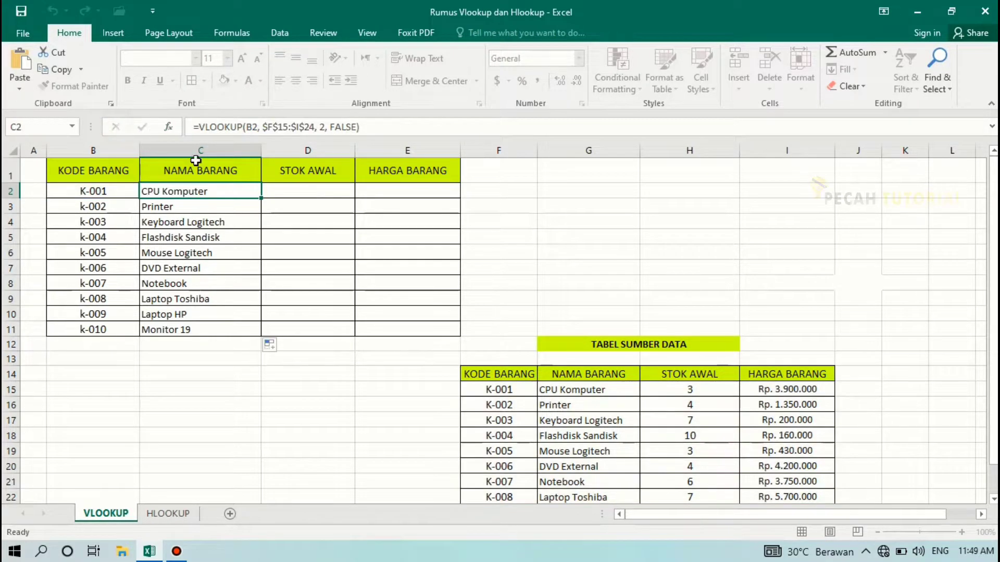
{"action": "left_click", "coordinate": [292, 192]}
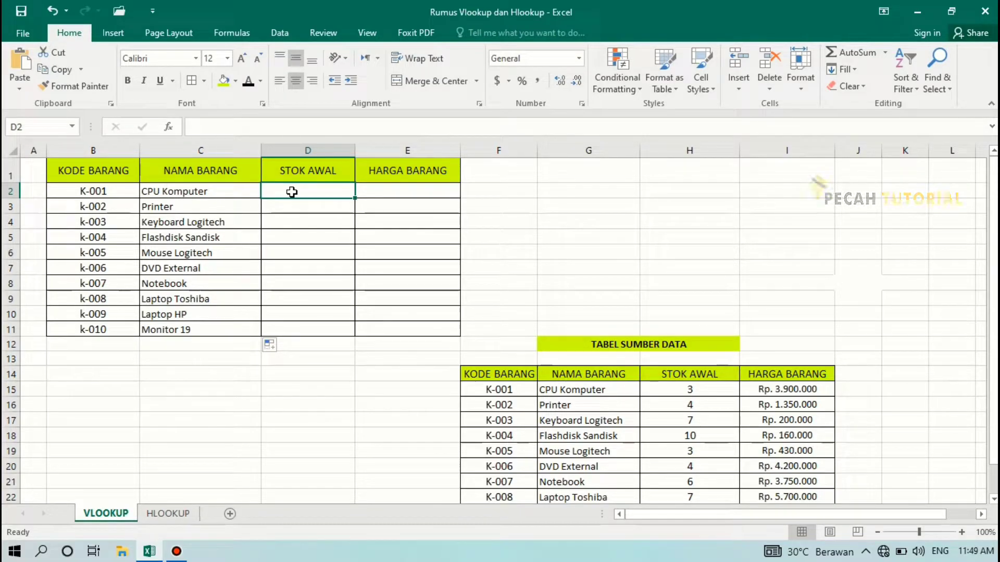
{"action": "key", "text": "ctrl+v"}
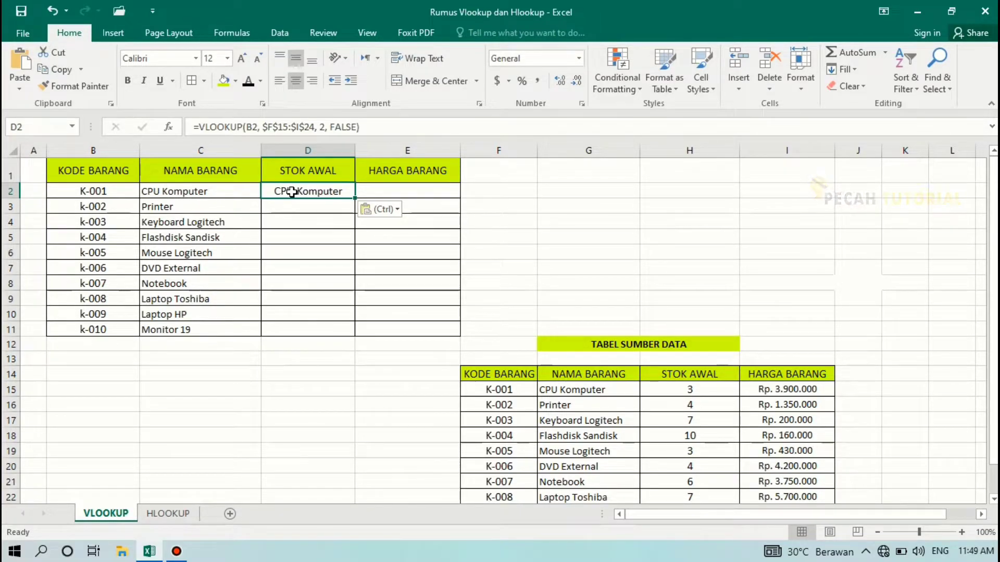
Set the column index in the D2 formula to 3 and fill it down the STOK AWAL column to D11.
{"action": "left_click", "coordinate": [324, 127]}
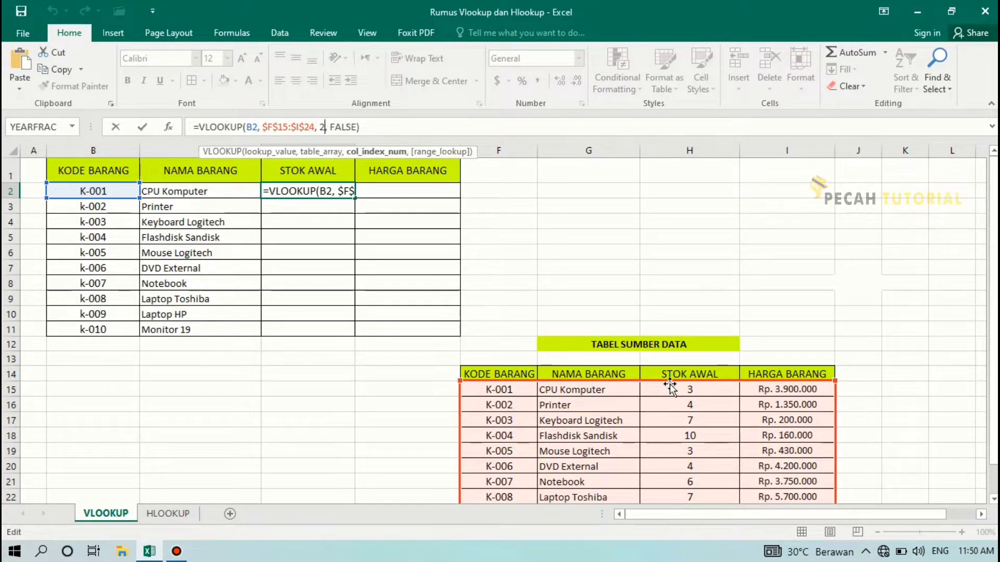
{"action": "key", "text": "BackSpace"}
{"action": "type", "text": "3"}
{"action": "key", "text": "Return"}
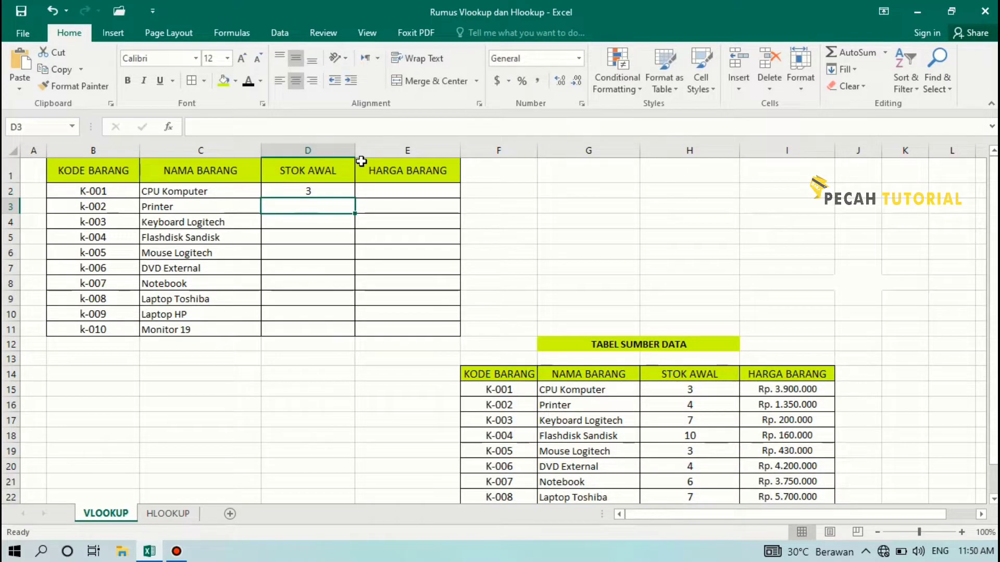
{"action": "left_click", "coordinate": [319, 192]}
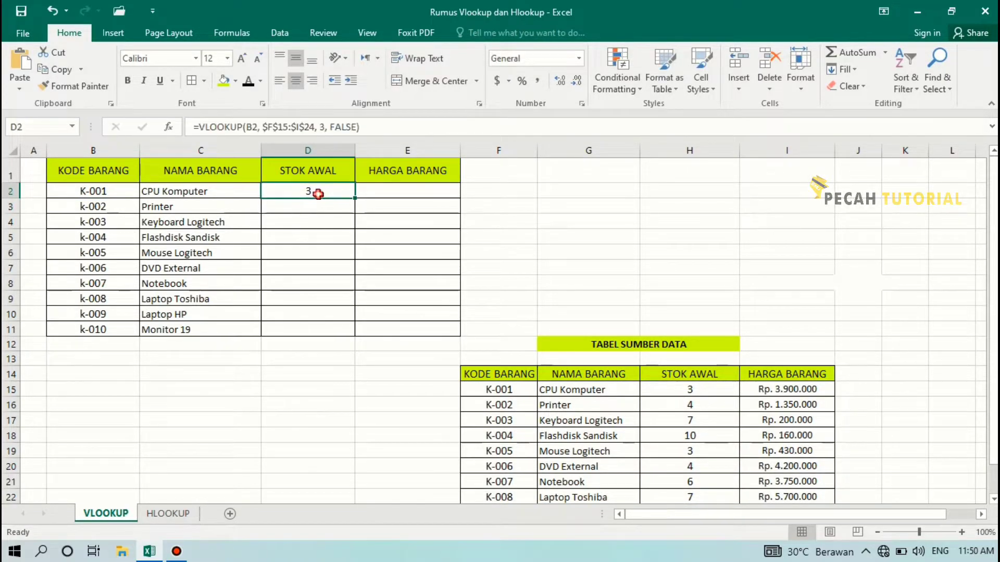
{"action": "double_click", "coordinate": [354, 198]}
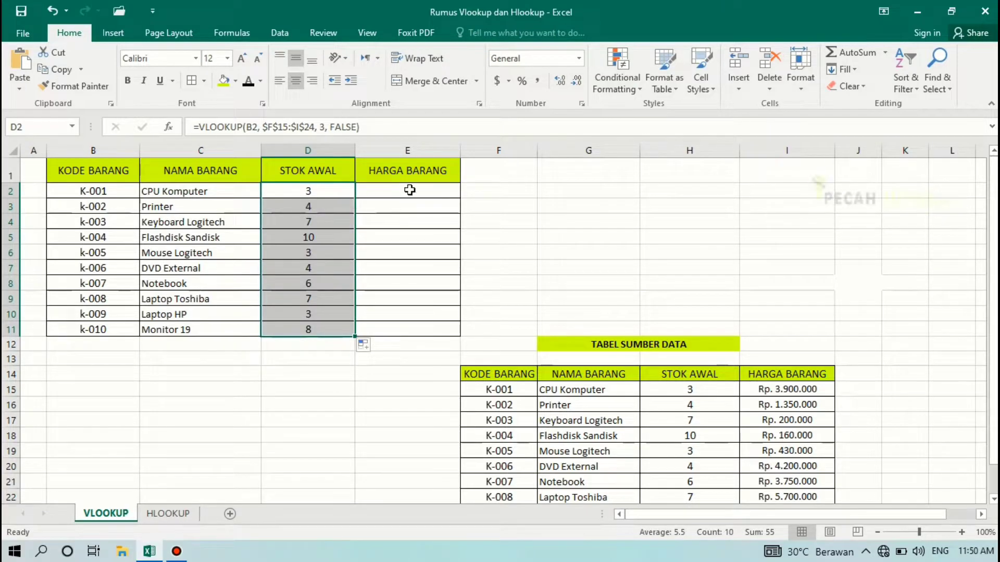
Paste the copied VLOOKUP formula into E2 under HARGA BARANG and set its column index to 4.
{"action": "left_click", "coordinate": [410, 190]}
{"action": "key", "text": "ctrl+v"}
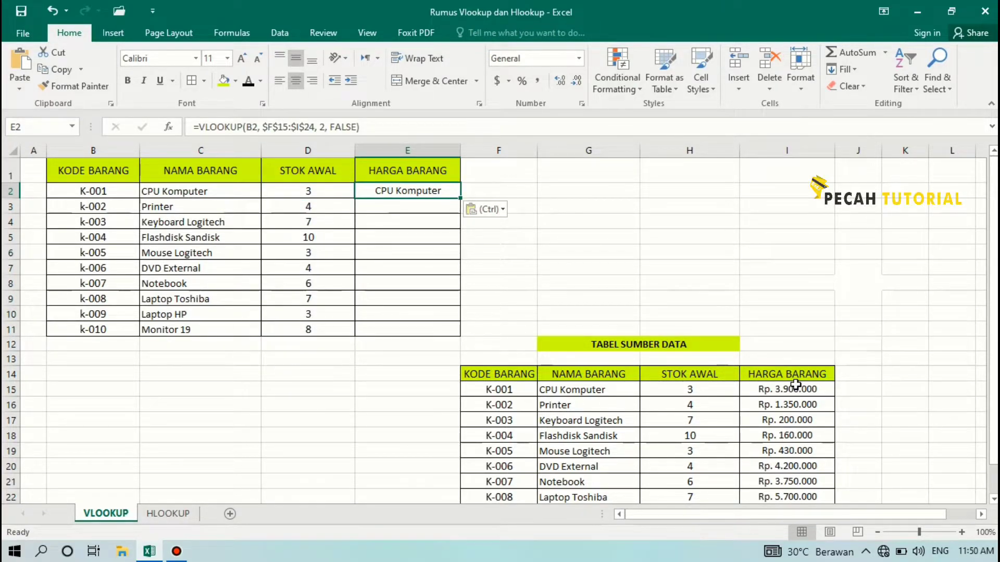
{"action": "left_click", "coordinate": [326, 127]}
{"action": "key", "text": "BackSpace"}
{"action": "type", "text": "4"}
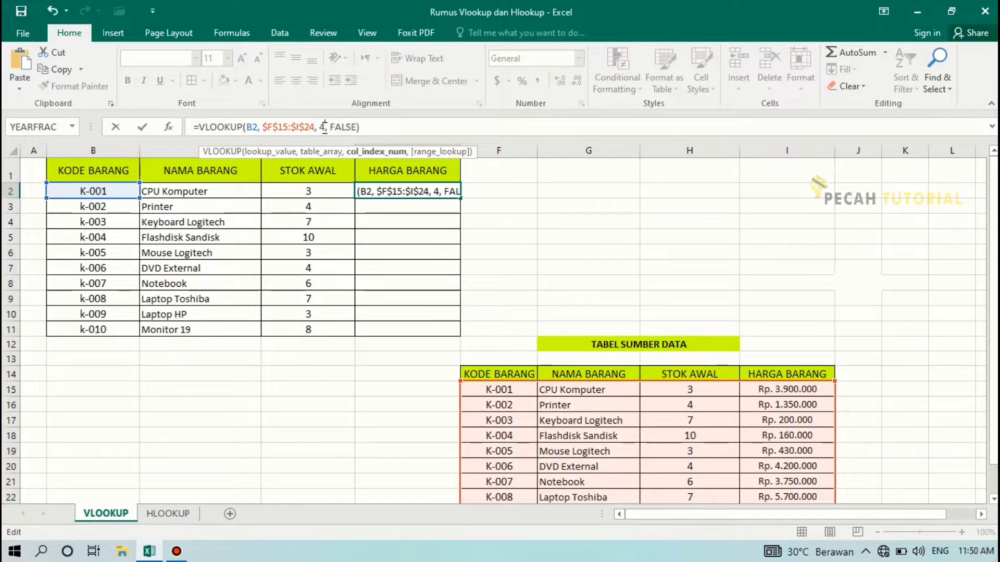
{"action": "key", "text": "Return"}
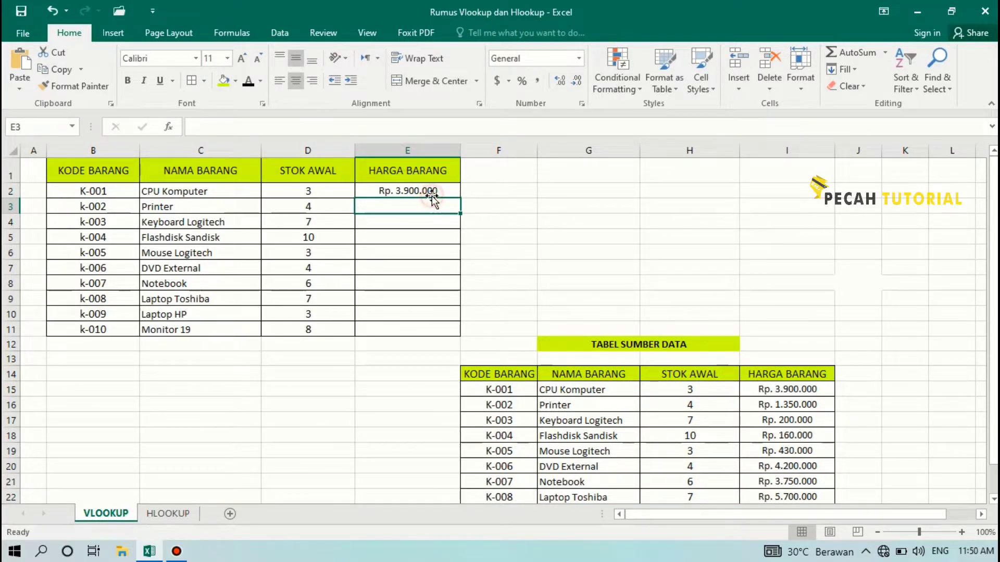
Fill the VLOOKUP formula from E2 down the HARGA BARANG column to E11.
{"action": "left_click", "coordinate": [437, 190]}
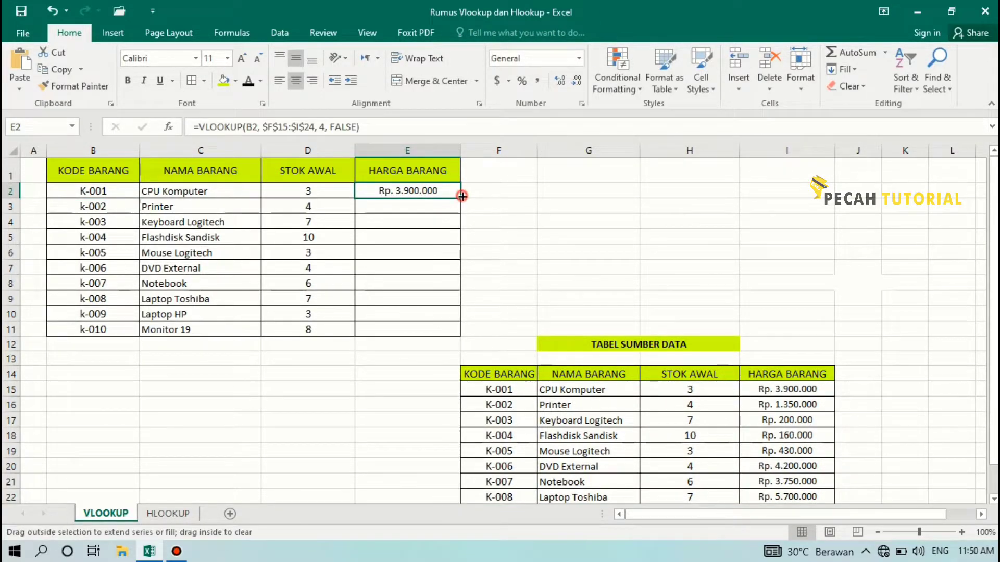
{"action": "double_click", "coordinate": [462, 196]}
{"action": "left_click", "coordinate": [544, 221]}
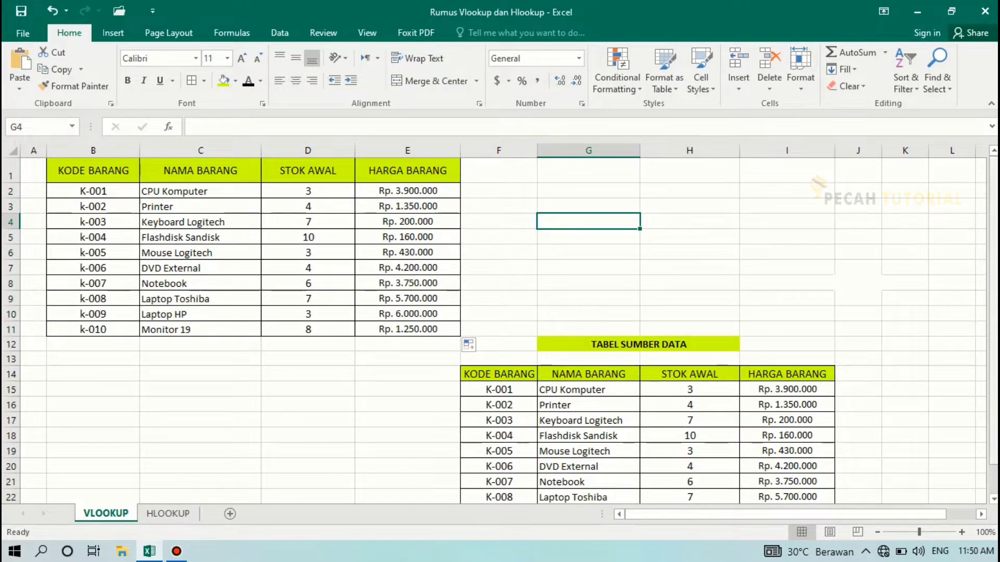
{"action": "left_click_drag", "start_coordinate": [993, 255], "coordinate": [991, 236]}
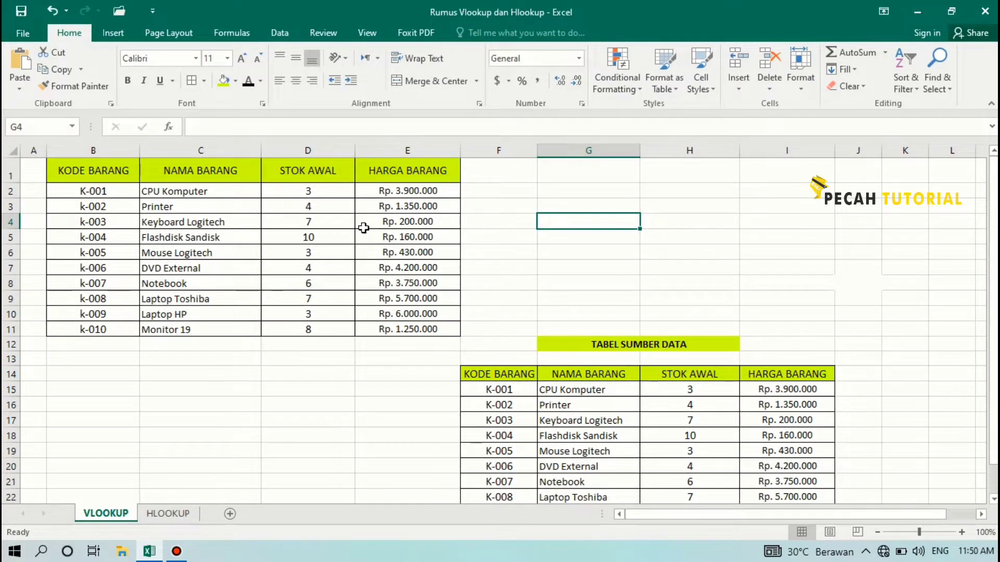
Change the item code in B2 to K-002 to test the row's lookups.
{"action": "double_click", "coordinate": [108, 190]}
{"action": "key", "text": "BackSpace"}
{"action": "type", "text": "2"}
{"action": "key", "text": "Return"}
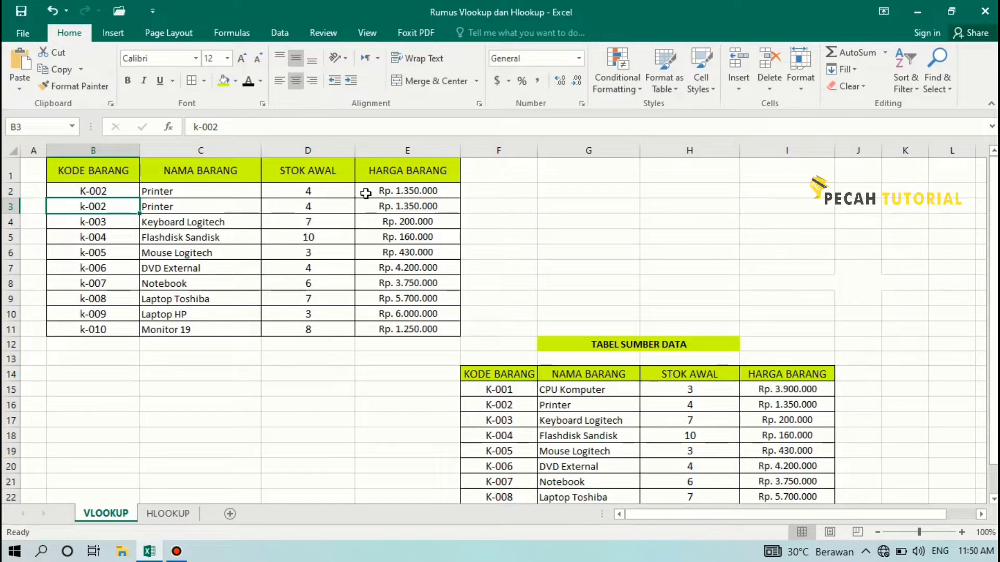
Change the item code in B2 to K-003 and compare the lookup formulas in C4 and C2.
{"action": "left_click", "coordinate": [118, 189]}
{"action": "double_click", "coordinate": [118, 188]}
{"action": "key", "text": "BackSpace"}
{"action": "type", "text": "3"}
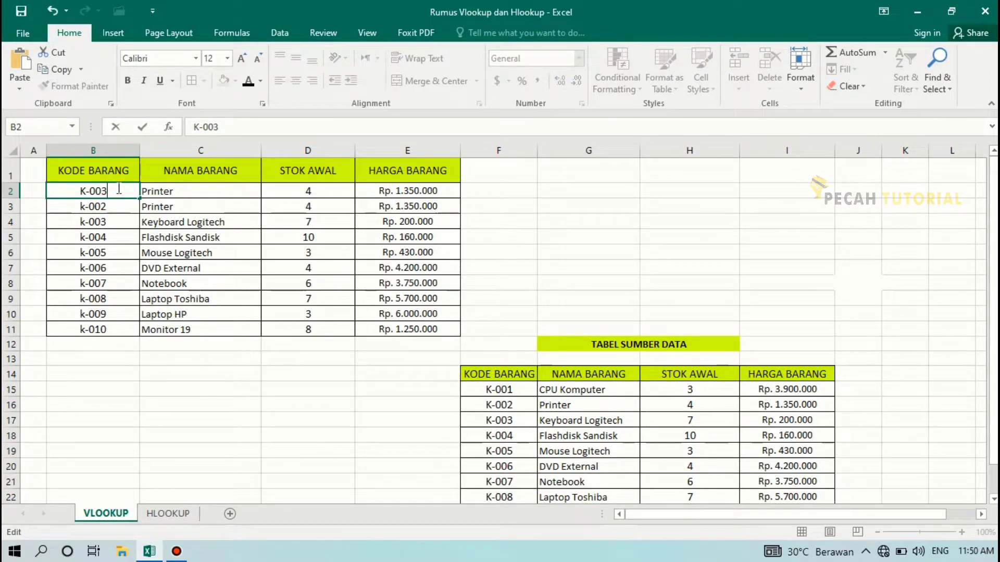
{"action": "key", "text": "Return"}
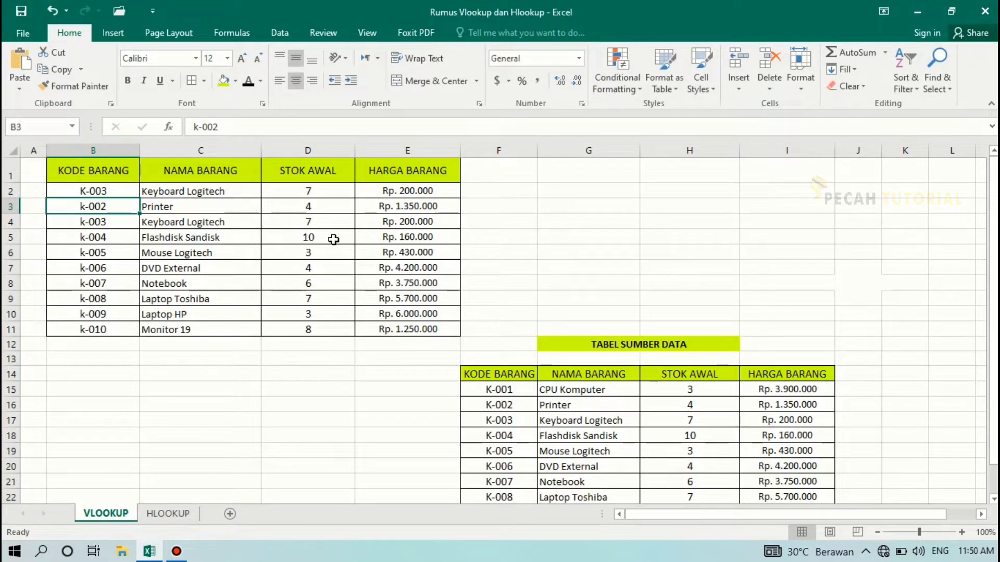
{"action": "left_click", "coordinate": [175, 226]}
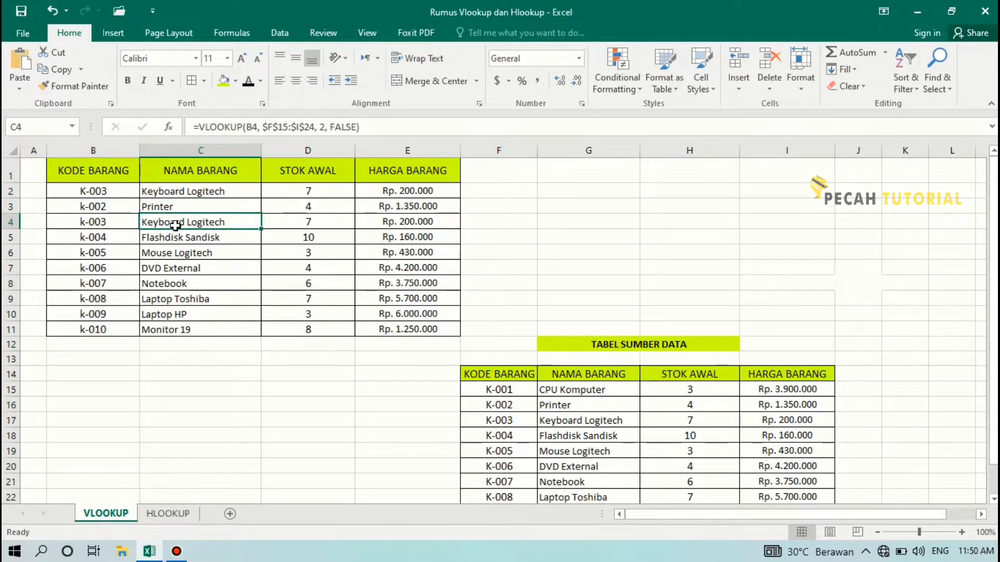
{"action": "left_click", "coordinate": [178, 191]}
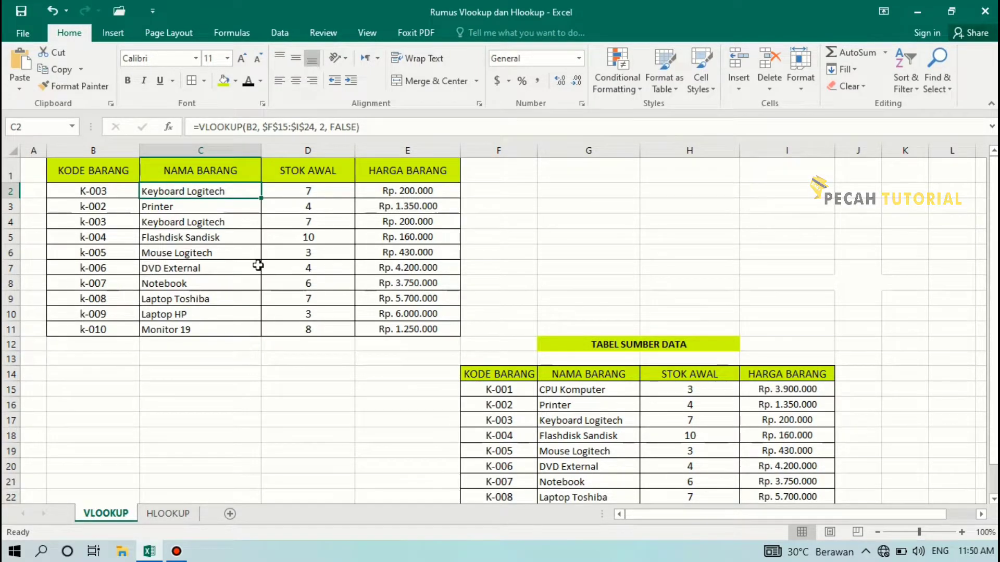
{"action": "scroll", "coordinate": [257, 265], "scroll_direction": "down", "scroll_amount": 1}
{"action": "scroll", "coordinate": [257, 263], "scroll_direction": "up", "scroll_amount": 1}
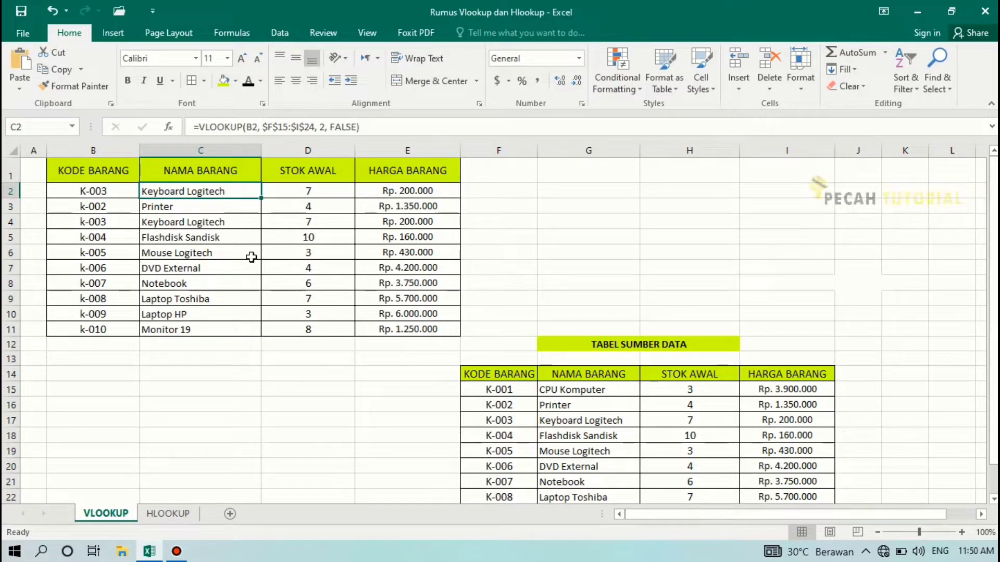
Check the last item name in the TABEL SUMBER DATA against the lookup formula in C2.
{"action": "scroll", "coordinate": [297, 310], "scroll_direction": "down", "scroll_amount": 1}
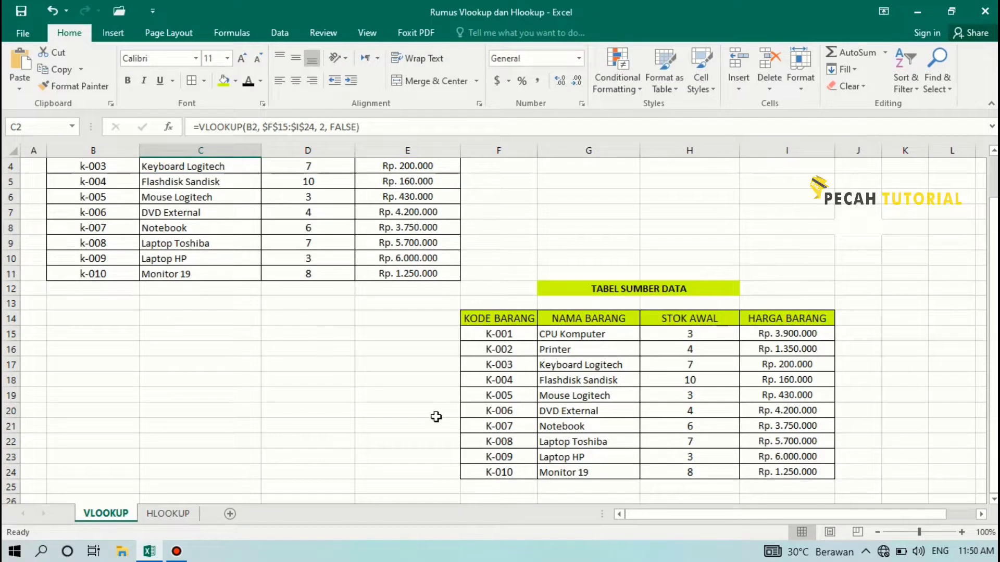
{"action": "left_click", "coordinate": [595, 471]}
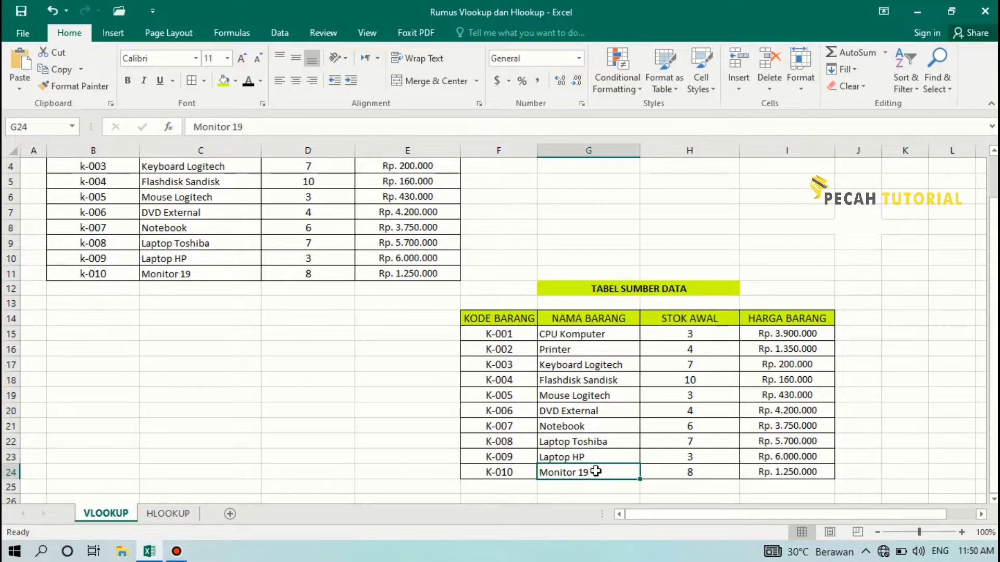
{"action": "scroll", "coordinate": [292, 291], "scroll_direction": "up", "scroll_amount": 1}
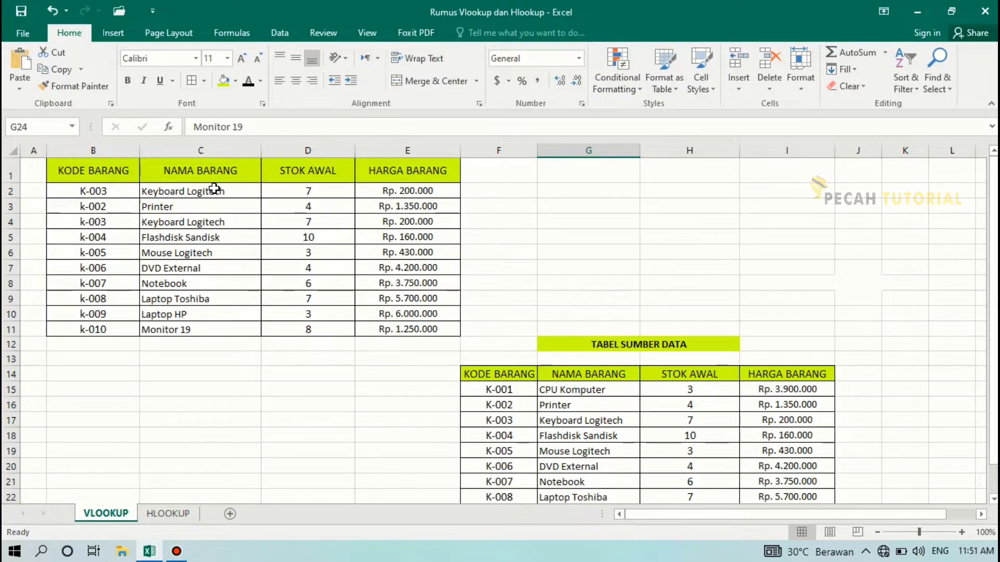
{"action": "left_click", "coordinate": [214, 189]}
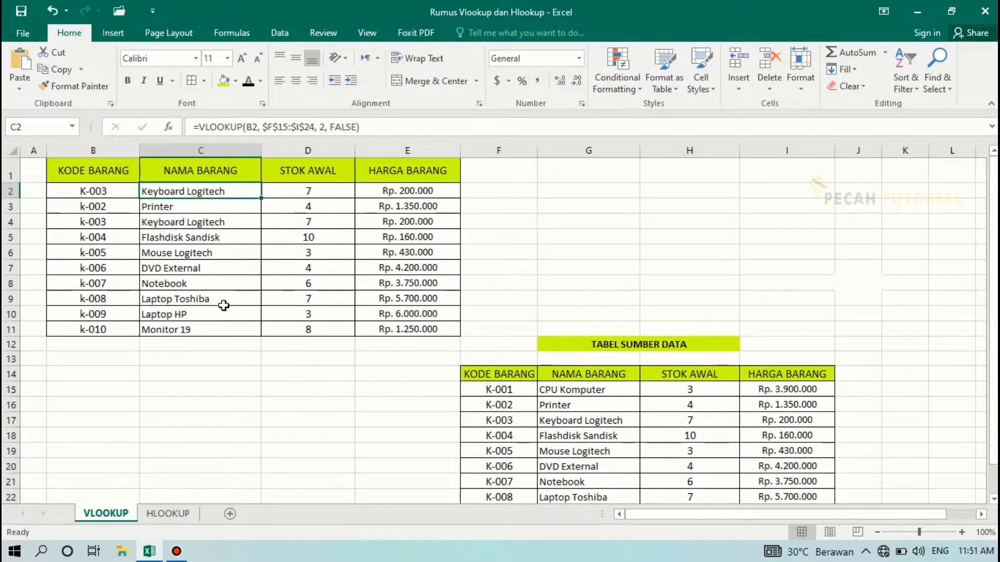
{"action": "scroll", "coordinate": [125, 333], "scroll_direction": "down", "scroll_amount": 1}
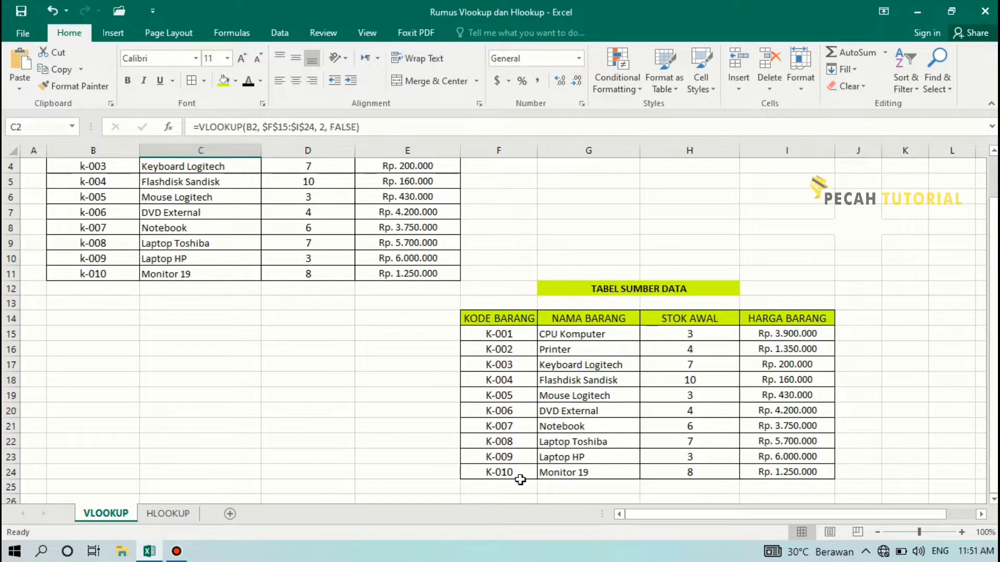
{"action": "left_click", "coordinate": [523, 472]}
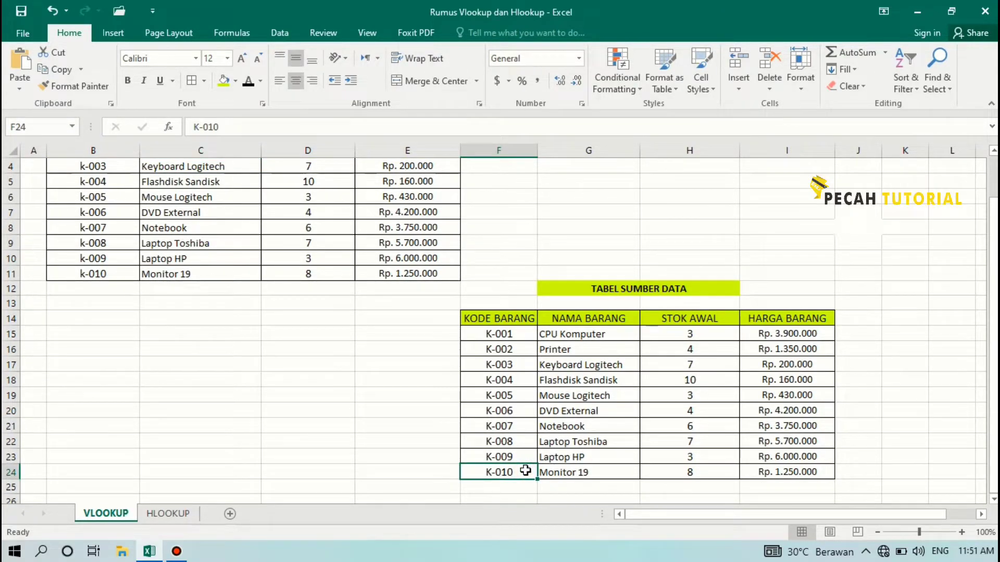
{"action": "double_click", "coordinate": [525, 470]}
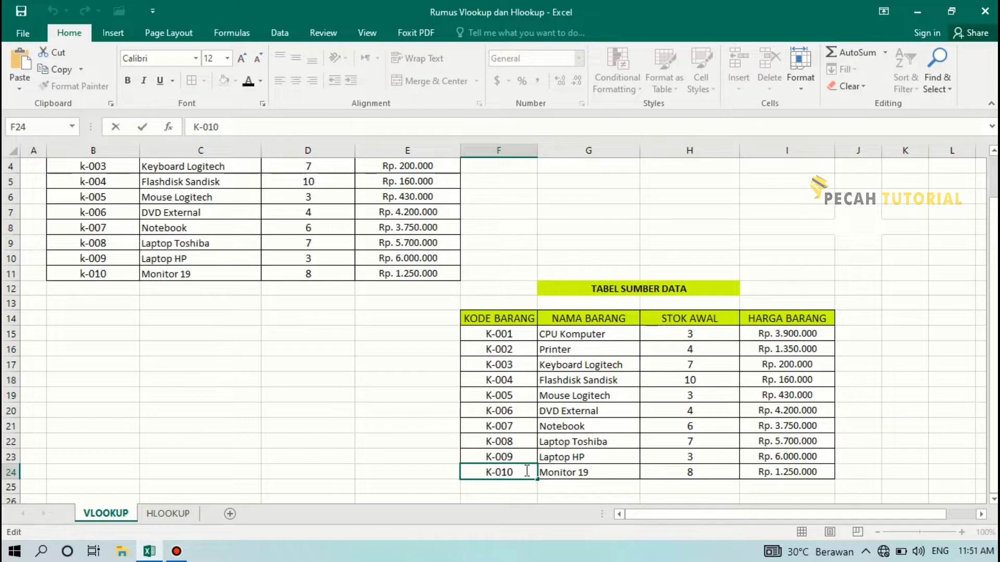
{"action": "type", "text": "\""}
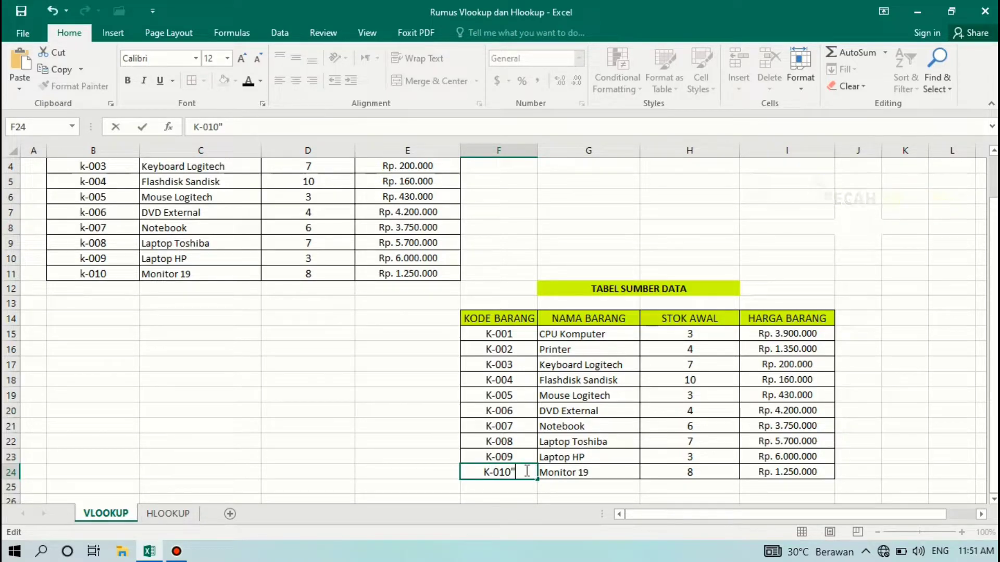
{"action": "key", "text": "BackSpace"}
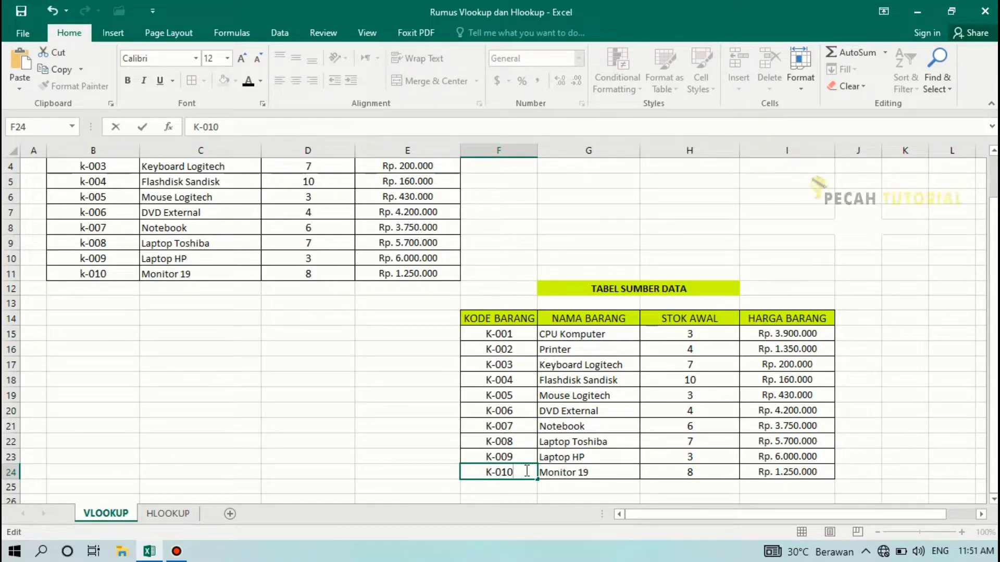
Change the item code in B11 to k-010" to test the row's lookups with a non-matching code.
{"action": "left_click", "coordinate": [108, 274]}
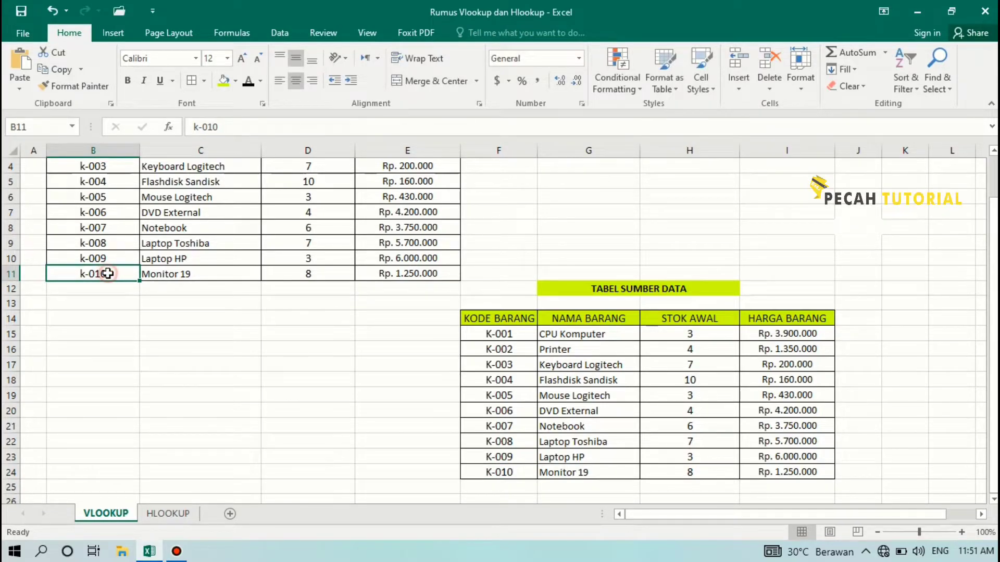
{"action": "double_click", "coordinate": [107, 274]}
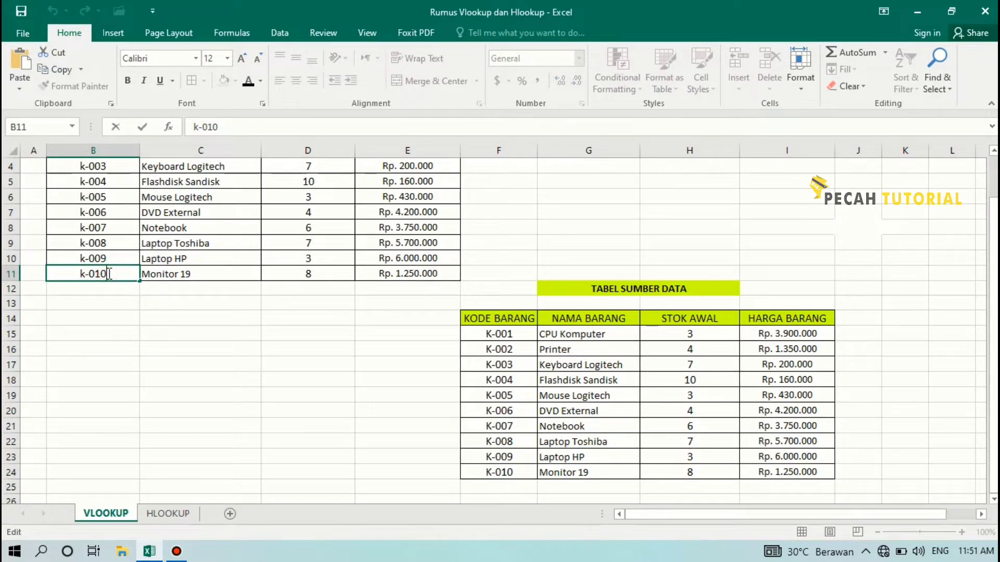
{"action": "type", "text": "\""}
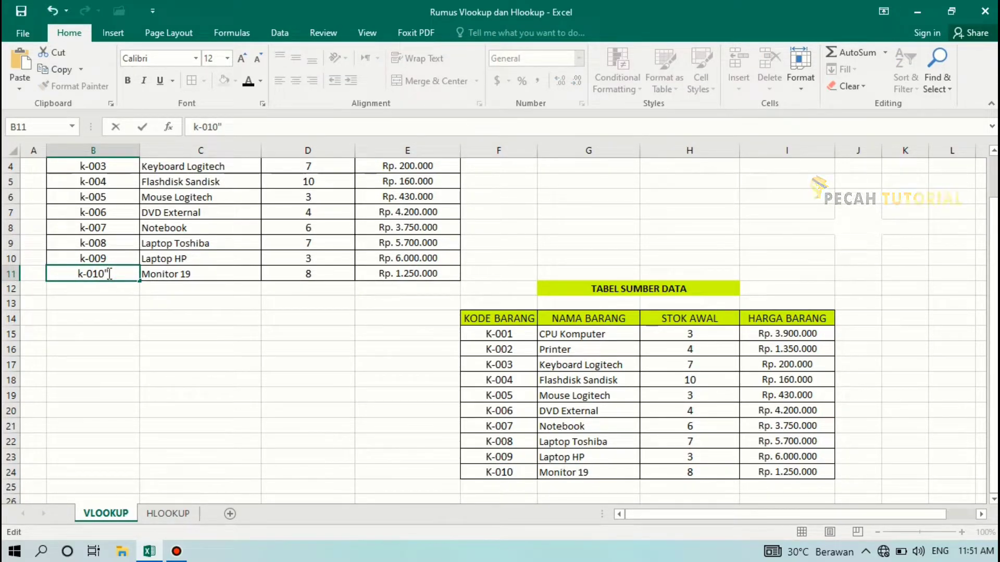
{"action": "key", "text": "Return"}
{"action": "left_click", "coordinate": [161, 315]}
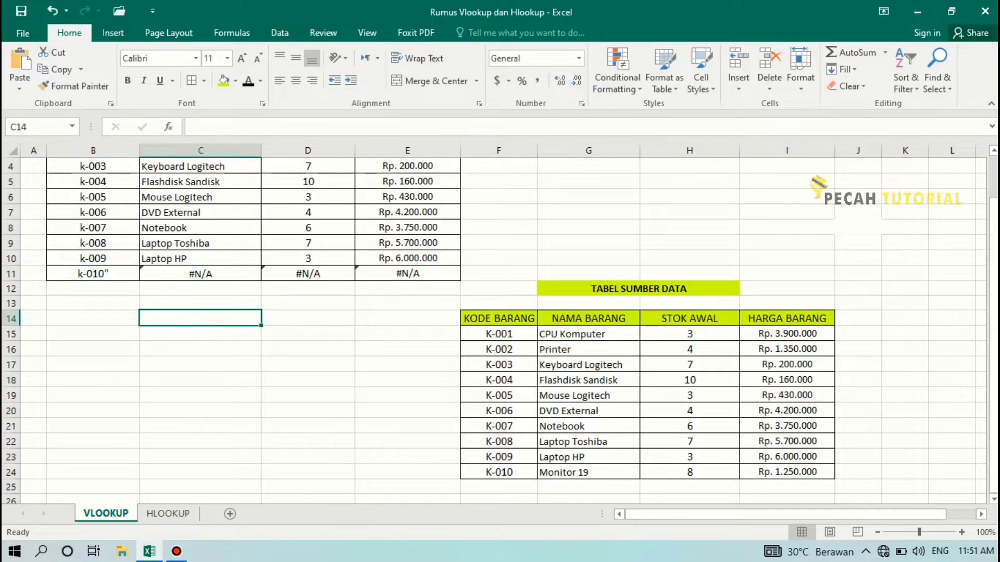
Restore the item code in B11 to k-010.
{"action": "mouse_move", "coordinate": [995, 342]}
{"action": "left_mouse_down"}
{"action": "mouse_move", "coordinate": [995, 299]}
{"action": "mouse_move", "coordinate": [995, 346]}
{"action": "left_mouse_up"}
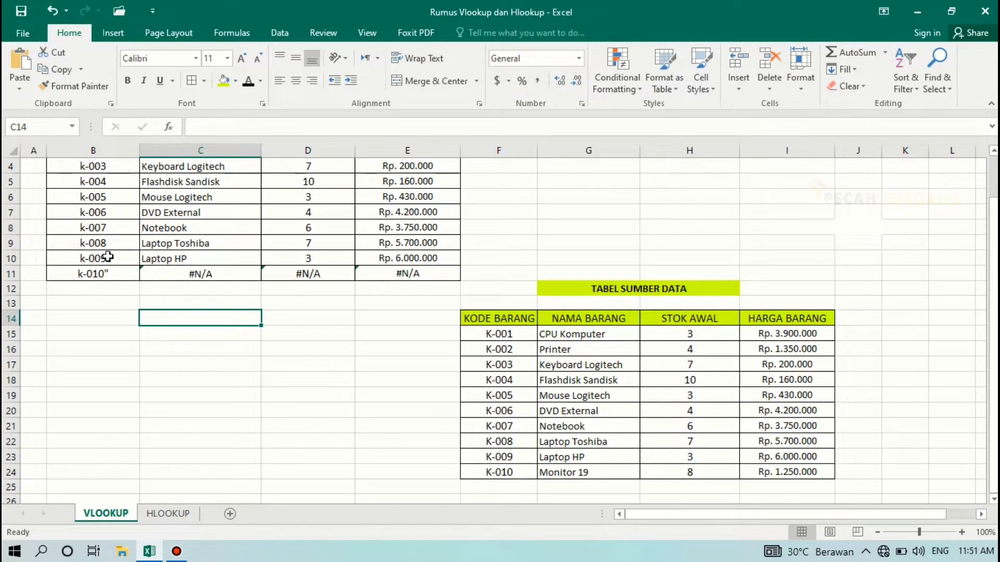
{"action": "left_click", "coordinate": [115, 276]}
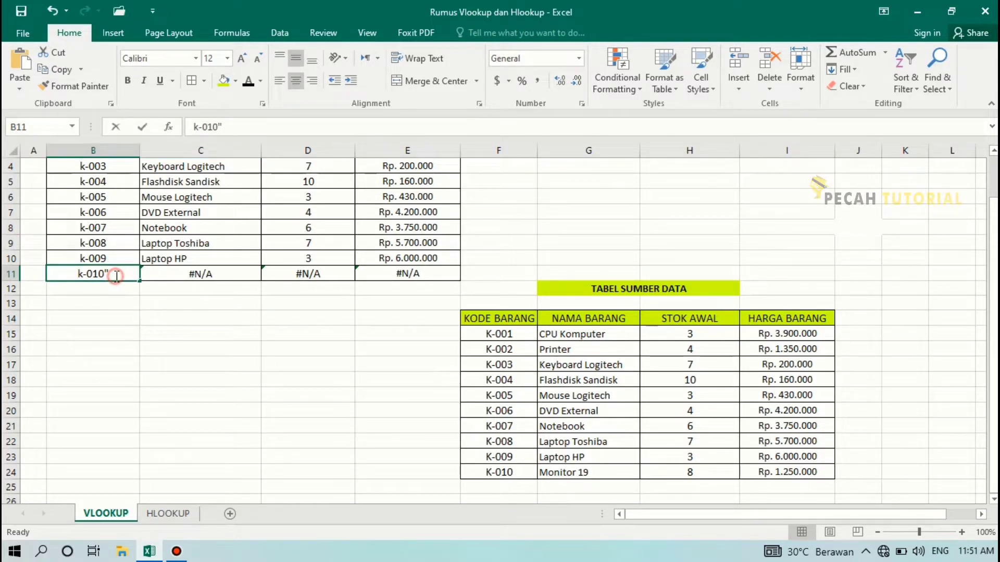
{"action": "double_click", "coordinate": [116, 276]}
{"action": "key", "text": "BackSpace"}
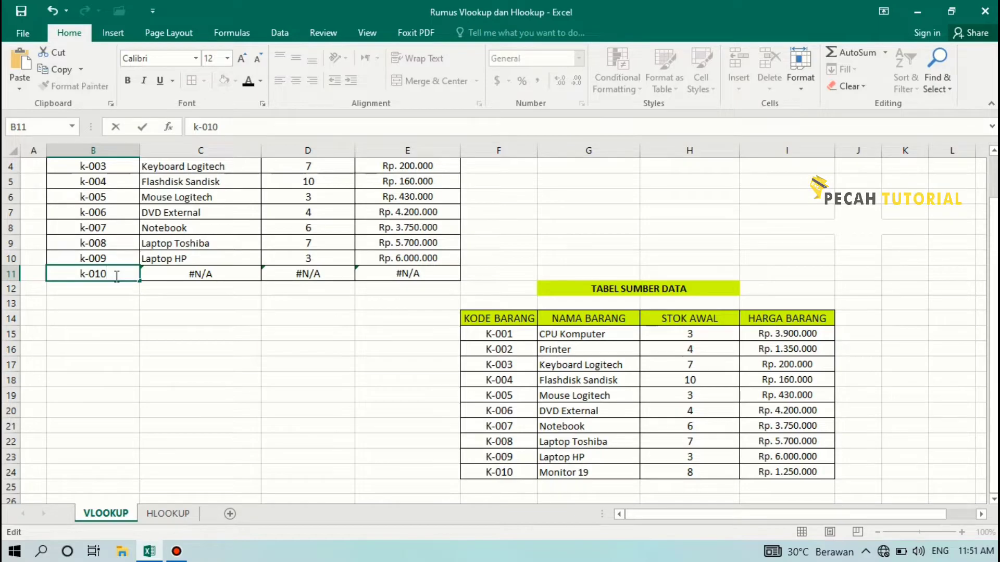
{"action": "key", "text": "Return"}
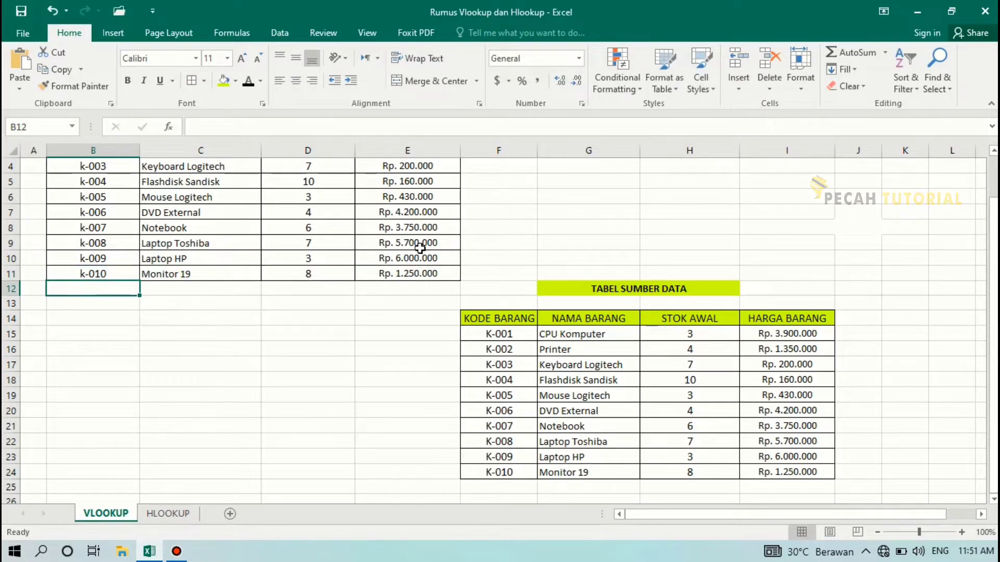
On the HLOOKUP sheet, start an HLOOKUP formula in B2 under NAMA BARANG with A2 as the lookup value.
{"action": "left_click_drag", "start_coordinate": [993, 288], "coordinate": [993, 277]}
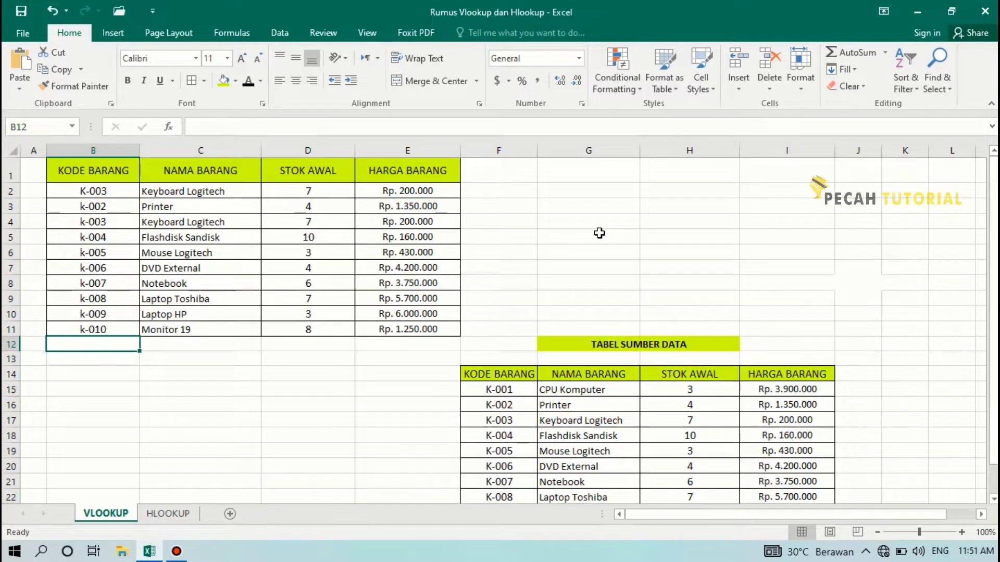
{"action": "left_click", "coordinate": [167, 514]}
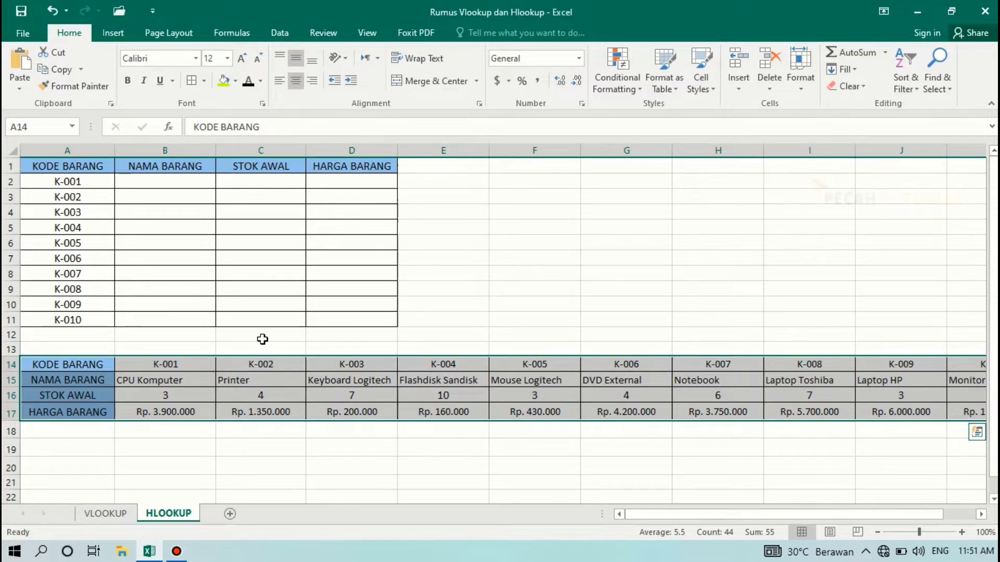
{"action": "left_click", "coordinate": [151, 185]}
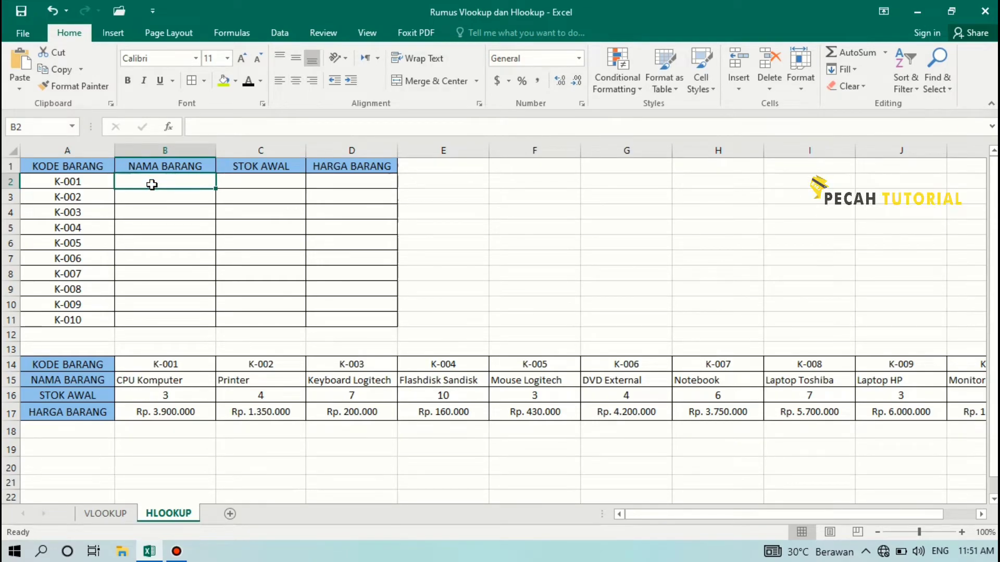
{"action": "type", "text": "="}
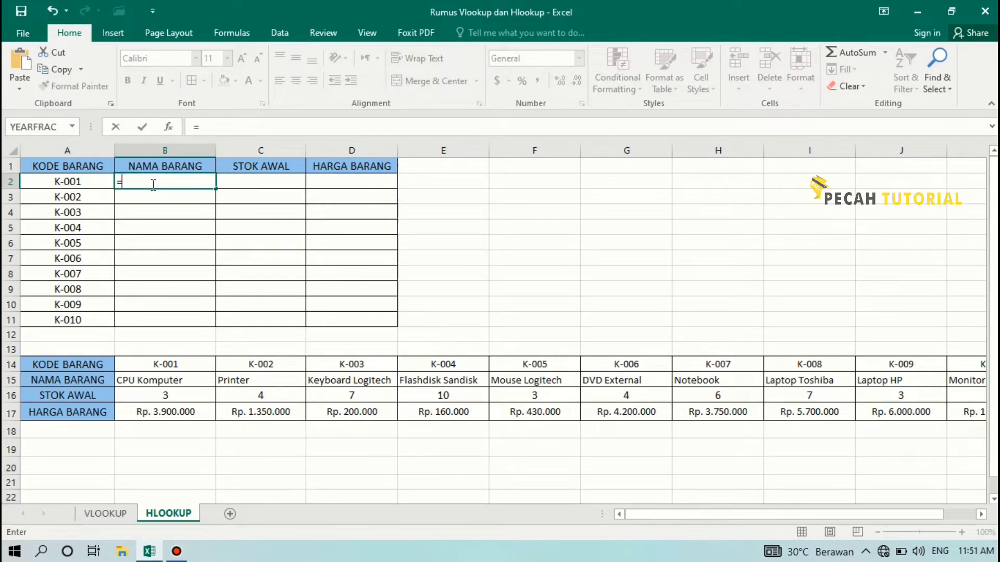
{"action": "type", "text": "HLOO"}
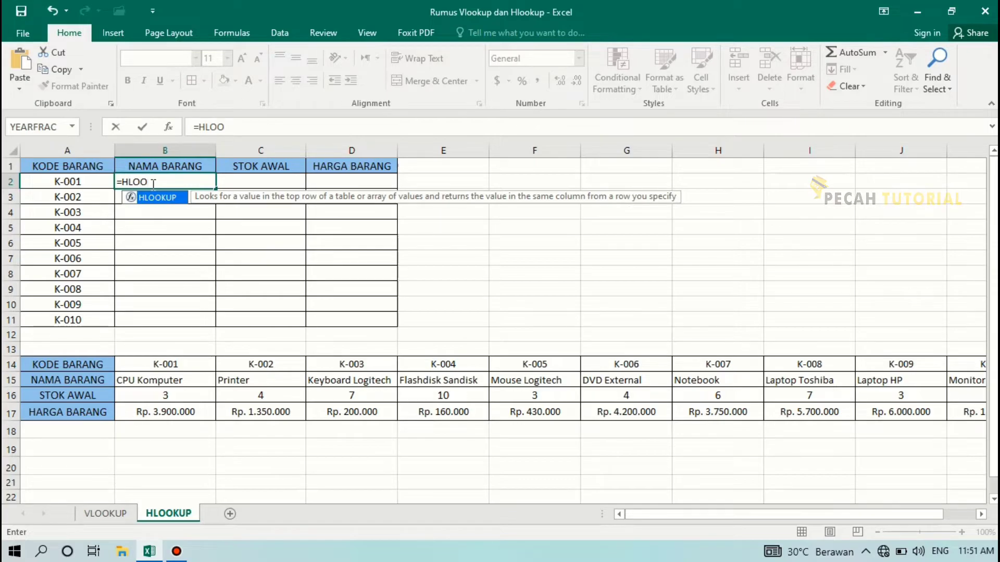
{"action": "double_click", "coordinate": [157, 198]}
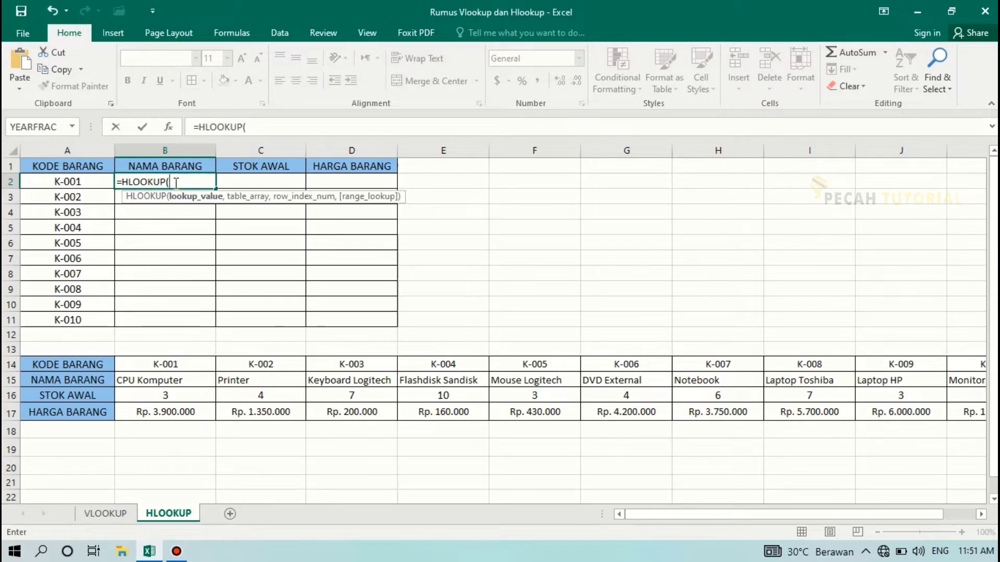
{"action": "left_click", "coordinate": [75, 182]}
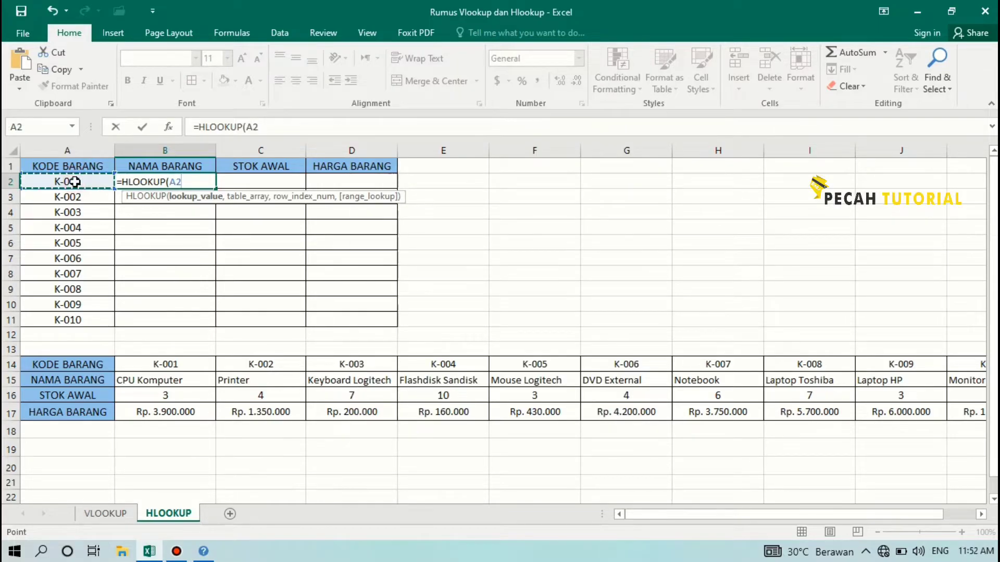
{"action": "type", "text": ","}
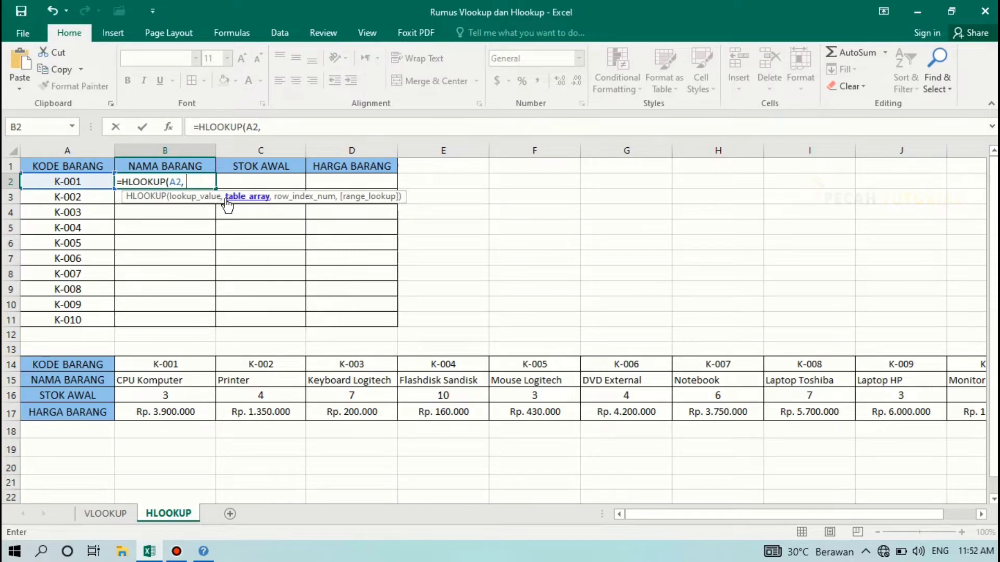
Set the formula's table array to the source data range B14:K17.
{"action": "left_click", "coordinate": [126, 366]}
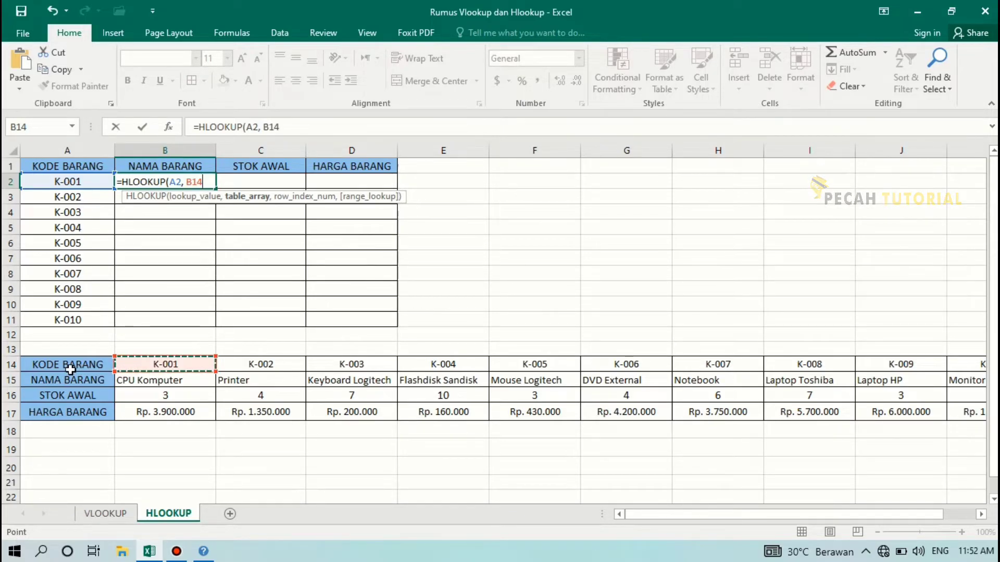
{"action": "left_click_drag", "start_coordinate": [157, 365], "coordinate": [830, 412]}
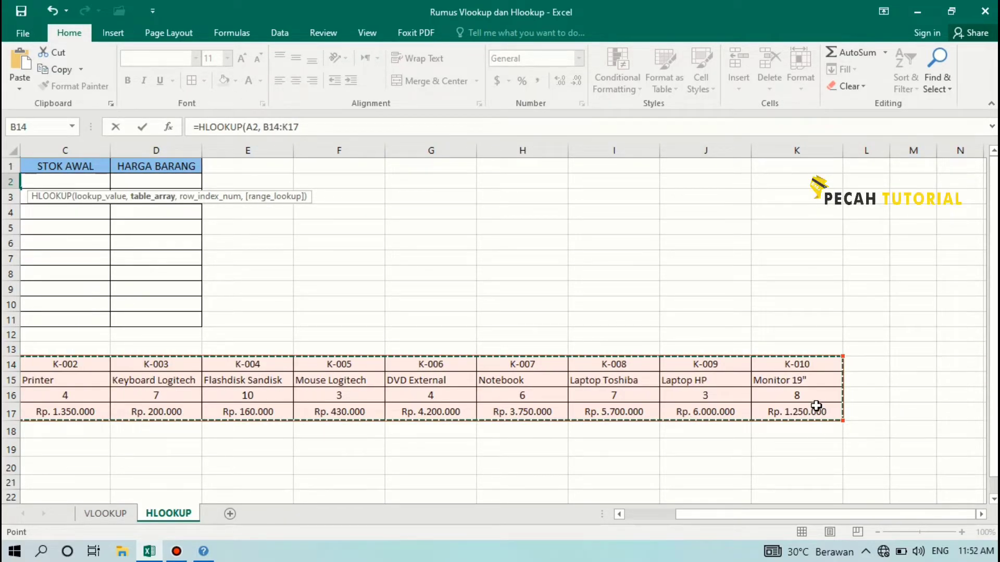
{"action": "key", "text": "super+p"}
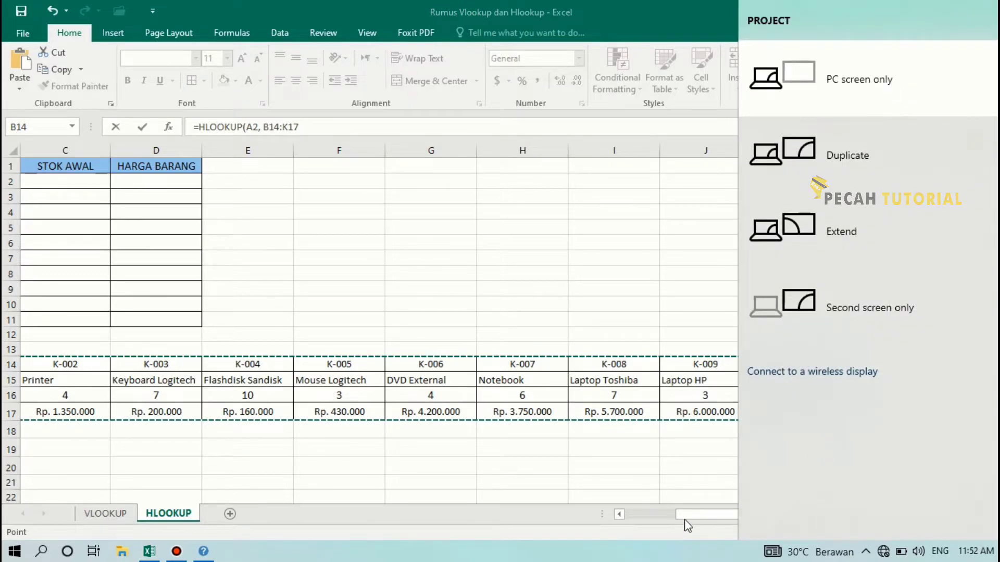
{"action": "left_click_drag", "start_coordinate": [697, 516], "coordinate": [631, 518]}
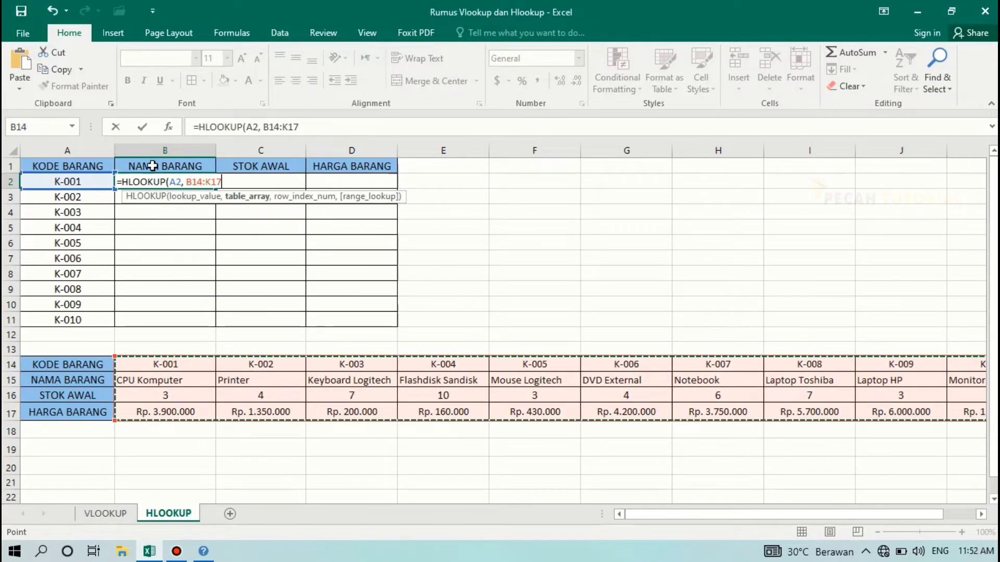
Make the table array absolute as $B$14:$K$17 and add the separator for the row index argument.
{"action": "left_click", "coordinate": [189, 182]}
{"action": "type", "text": "$B"}
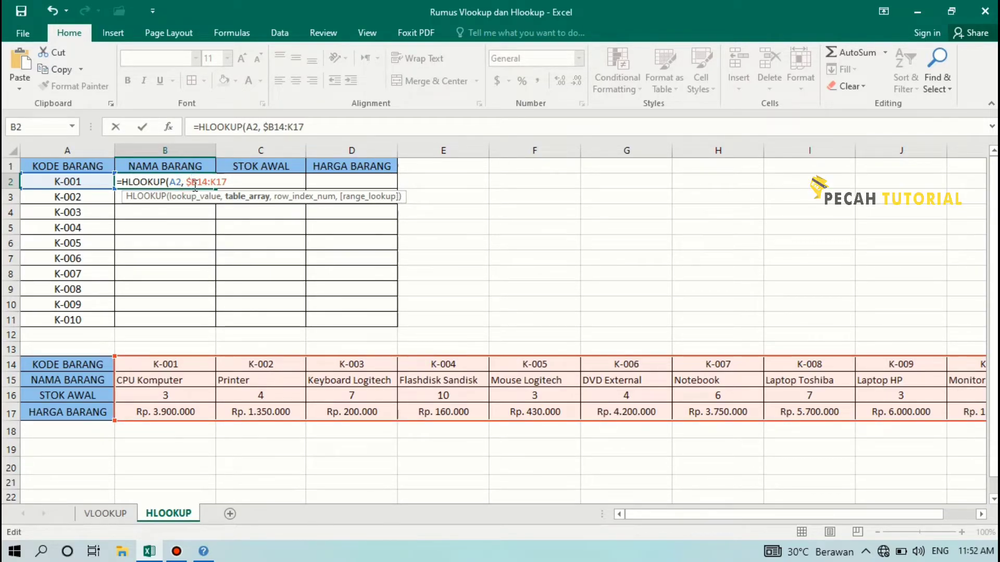
{"action": "type", "text": "$"}
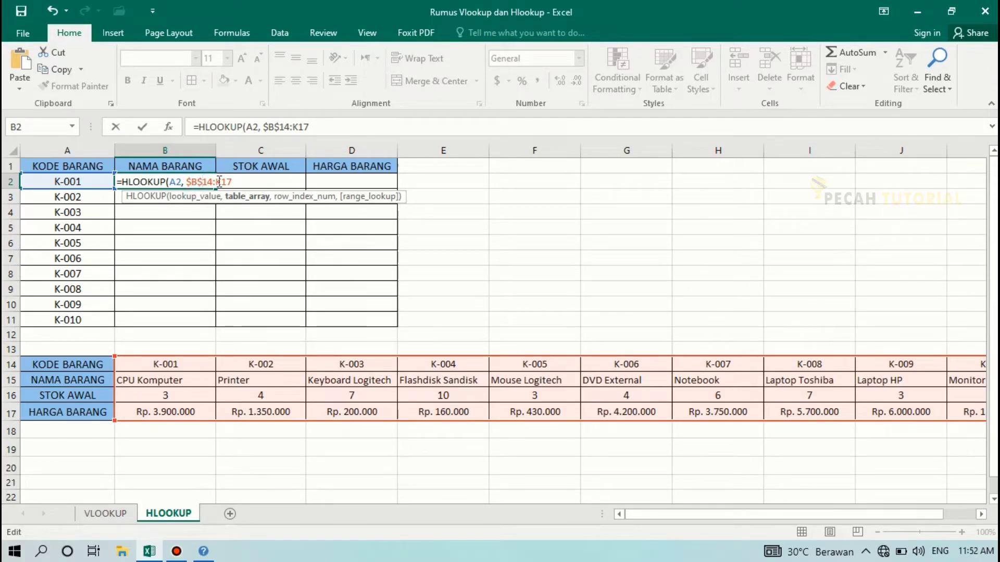
{"action": "left_click", "coordinate": [219, 182]}
{"action": "type", "text": "$"}
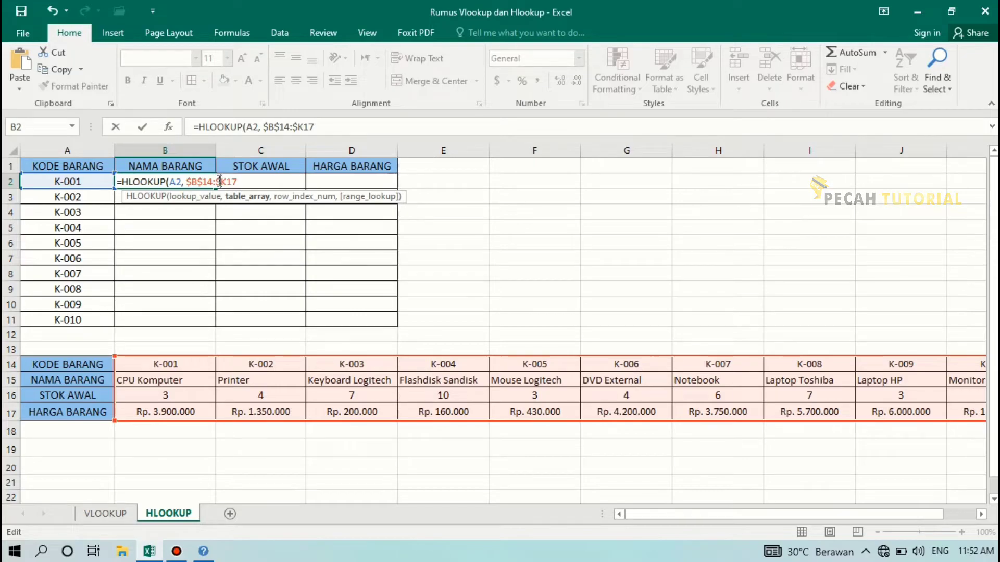
{"action": "left_click", "coordinate": [228, 181]}
{"action": "type", "text": "$"}
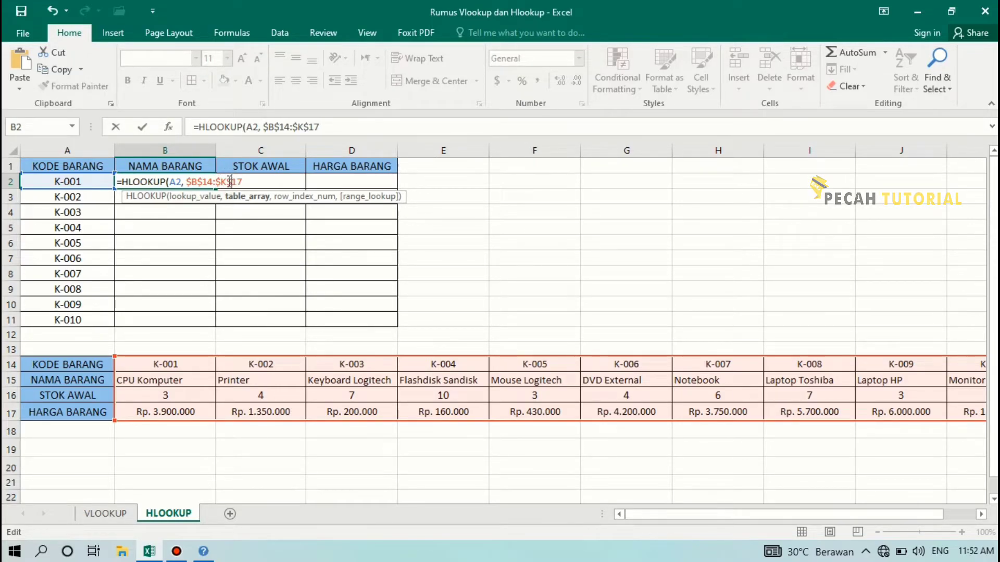
{"action": "left_click", "coordinate": [262, 181]}
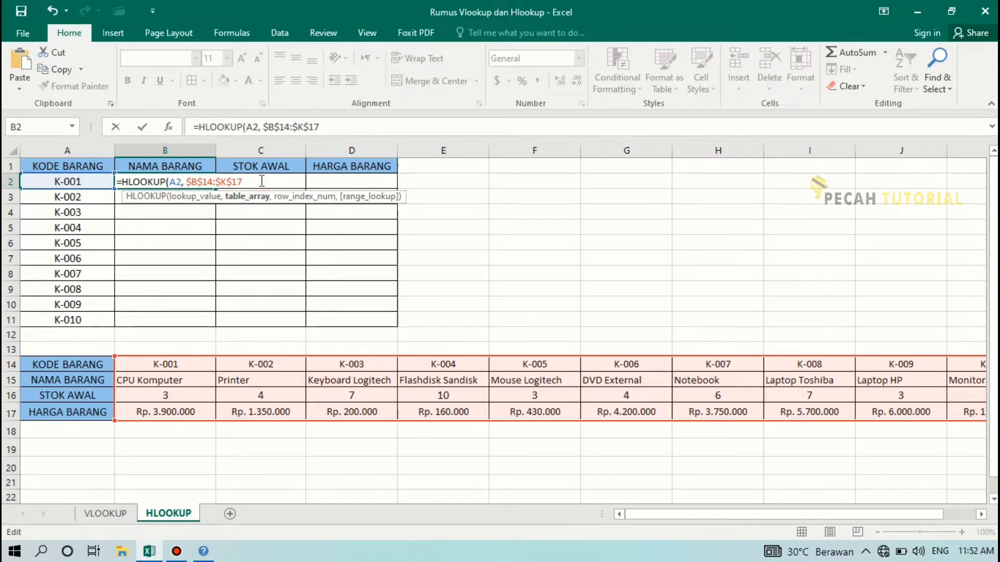
{"action": "type", "text": ","}
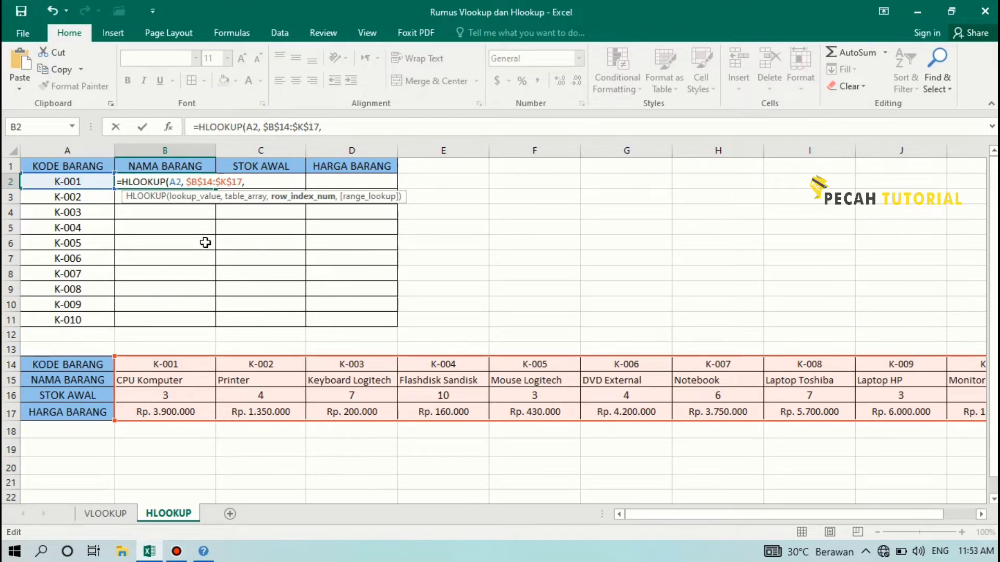
Complete the B2 HLOOKUP formula with row index 2 and FALSE for an exact match.
{"action": "type", "text": "2,"}
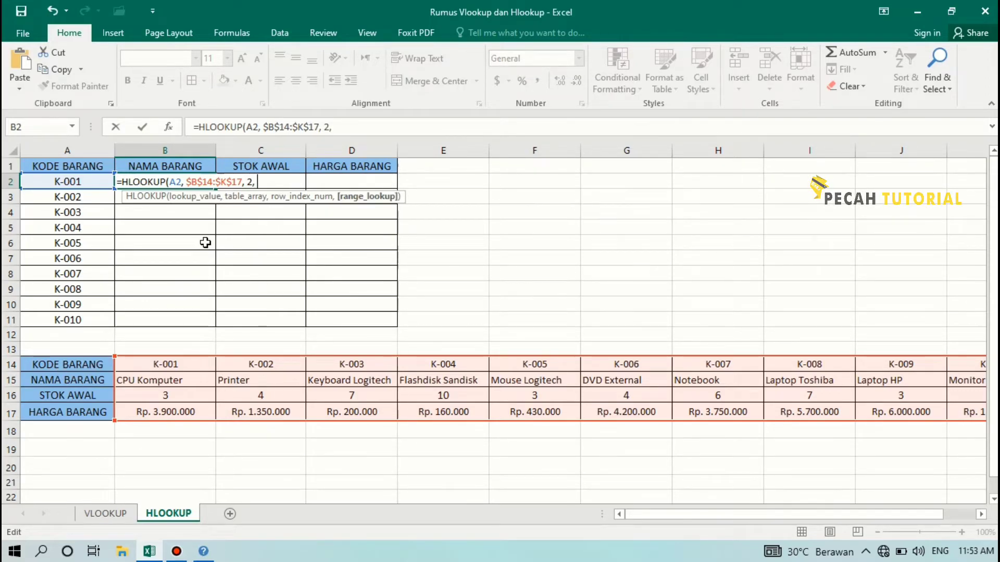
{"action": "type", "text": " FALSE"}
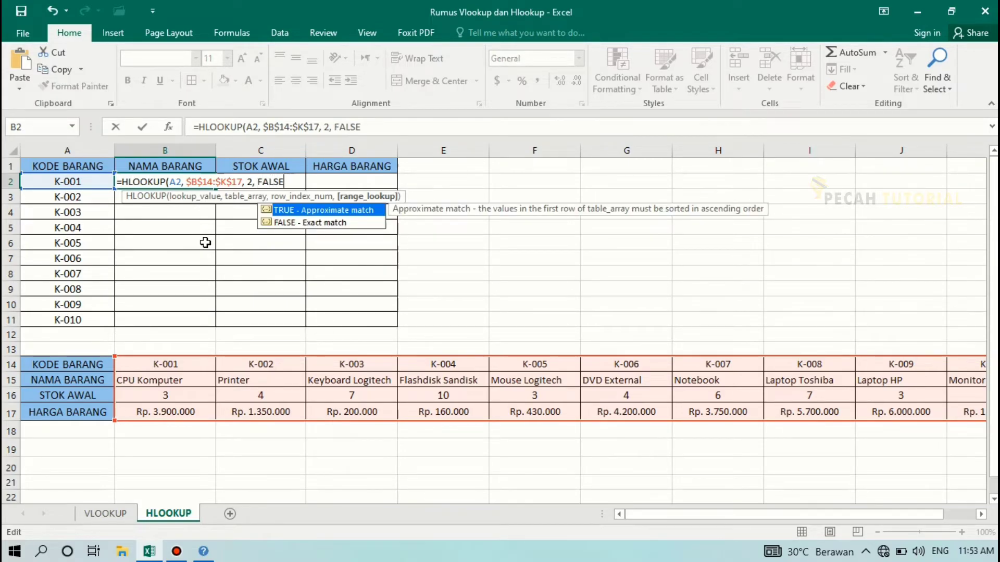
{"action": "type", "text": ")"}
{"action": "key", "text": "Return"}
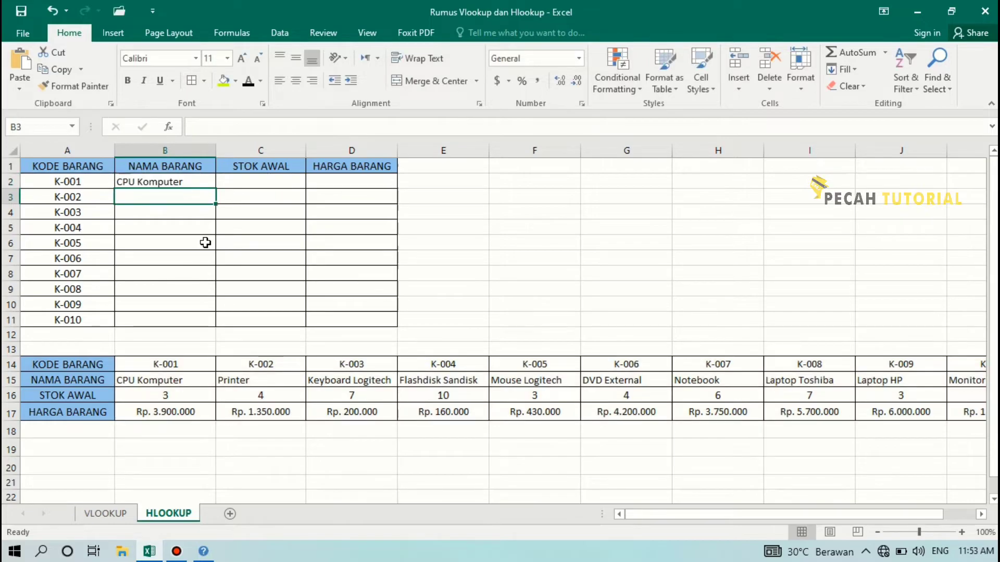
Fill the B2 formula down the NAMA BARANG column through B11.
{"action": "left_click", "coordinate": [209, 181]}
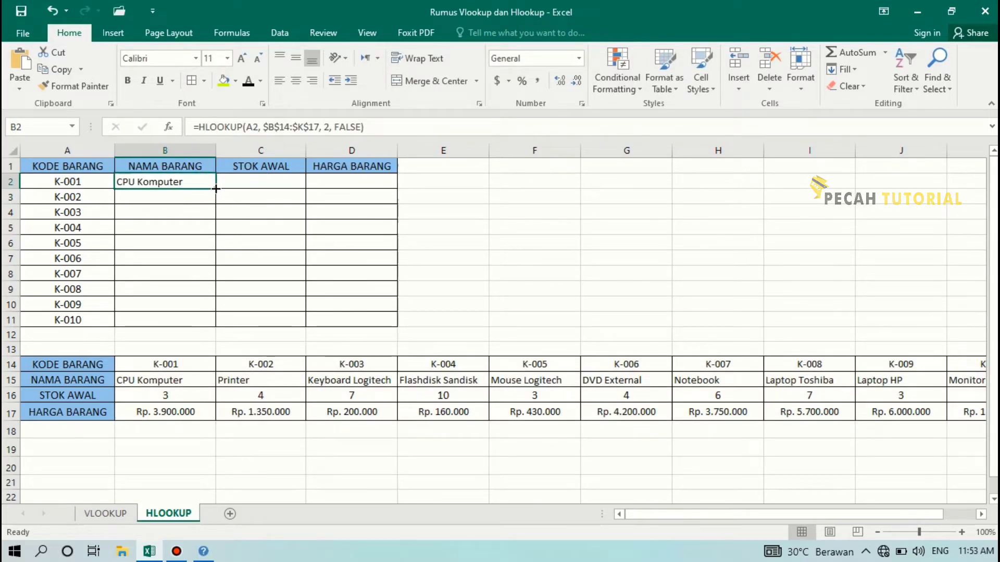
{"action": "double_click", "coordinate": [217, 190]}
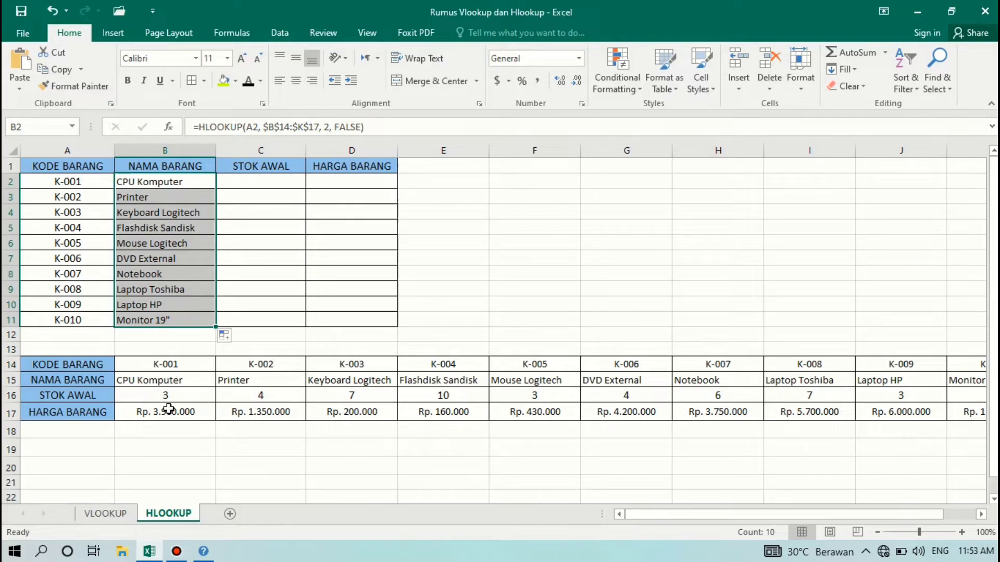
{"action": "left_click_drag", "start_coordinate": [895, 514], "coordinate": [857, 507]}
Copy the formula text of B2 and paste it into C2 under STOK AWAL, keeping its references unchanged.
{"action": "left_click", "coordinate": [236, 178]}
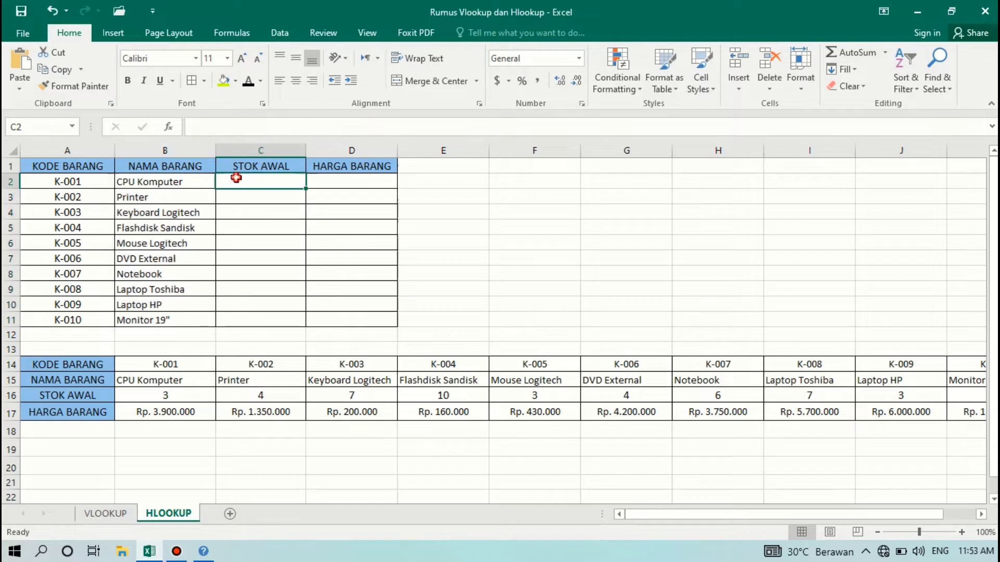
{"action": "left_click", "coordinate": [198, 183]}
{"action": "left_click", "coordinate": [244, 182]}
{"action": "left_click", "coordinate": [196, 185]}
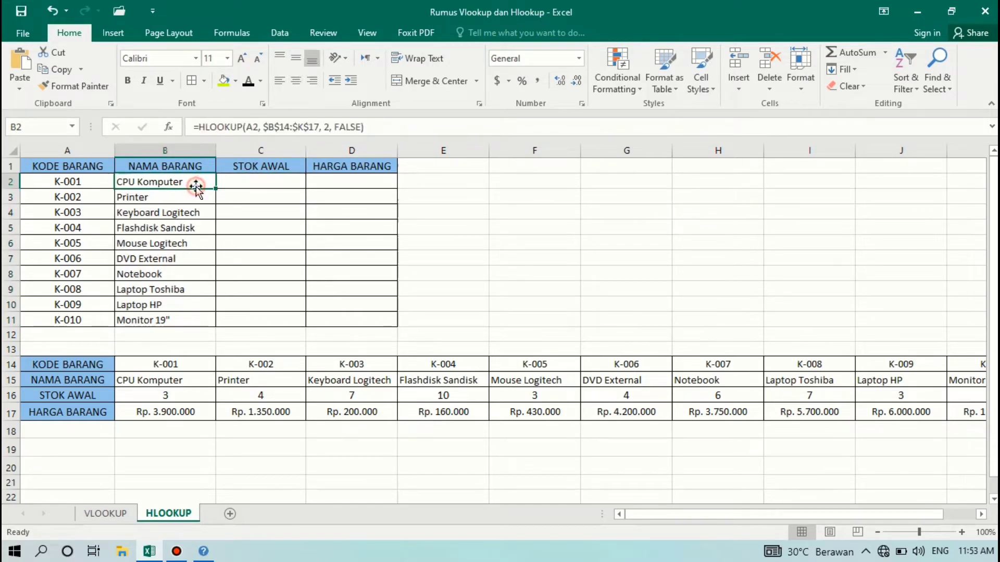
{"action": "left_click", "coordinate": [366, 129]}
{"action": "left_click_drag", "start_coordinate": [197, 127], "coordinate": [148, 112]}
{"action": "key", "text": "ctrl+c"}
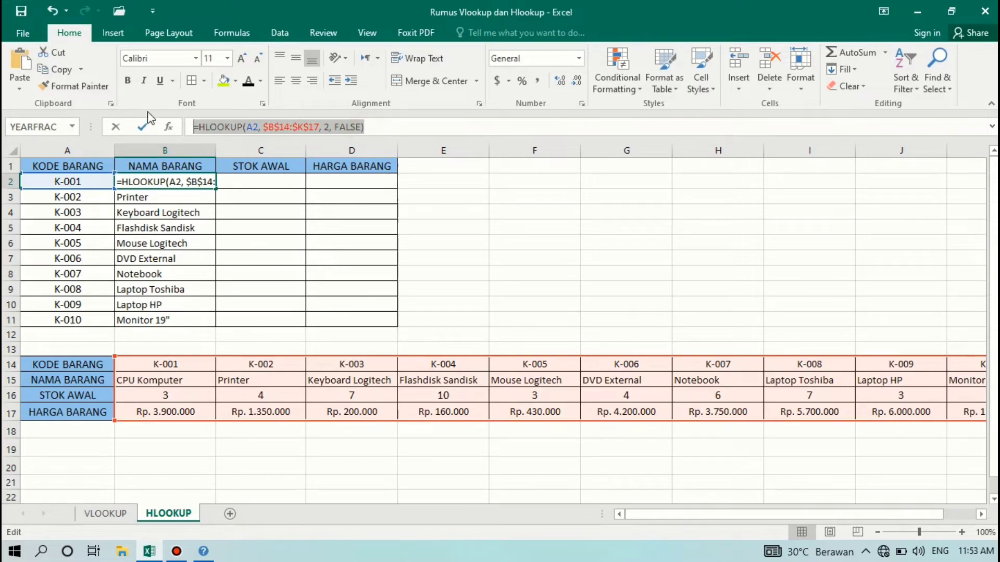
{"action": "left_click", "coordinate": [115, 126]}
{"action": "left_click", "coordinate": [252, 179]}
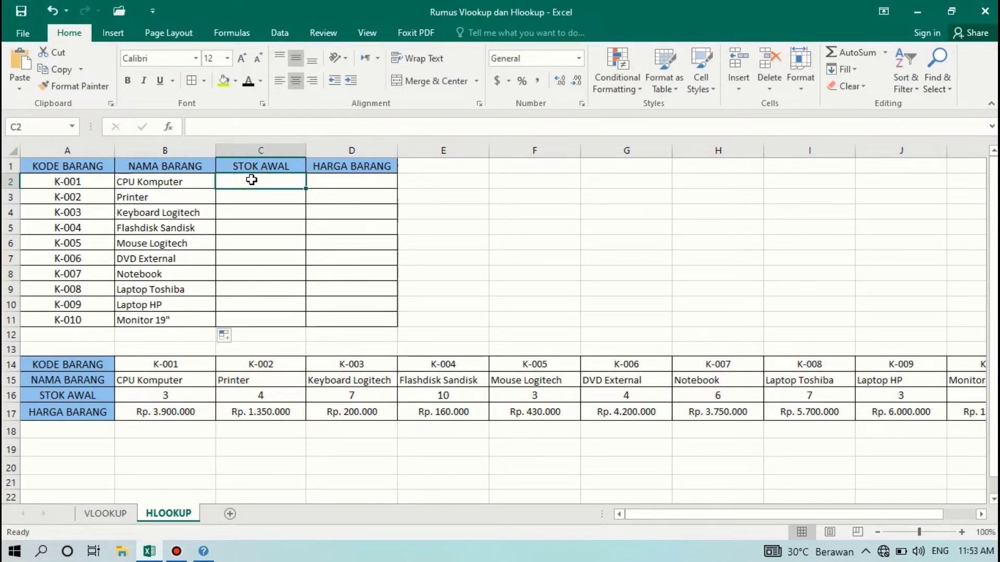
{"action": "key", "text": "ctrl+v"}
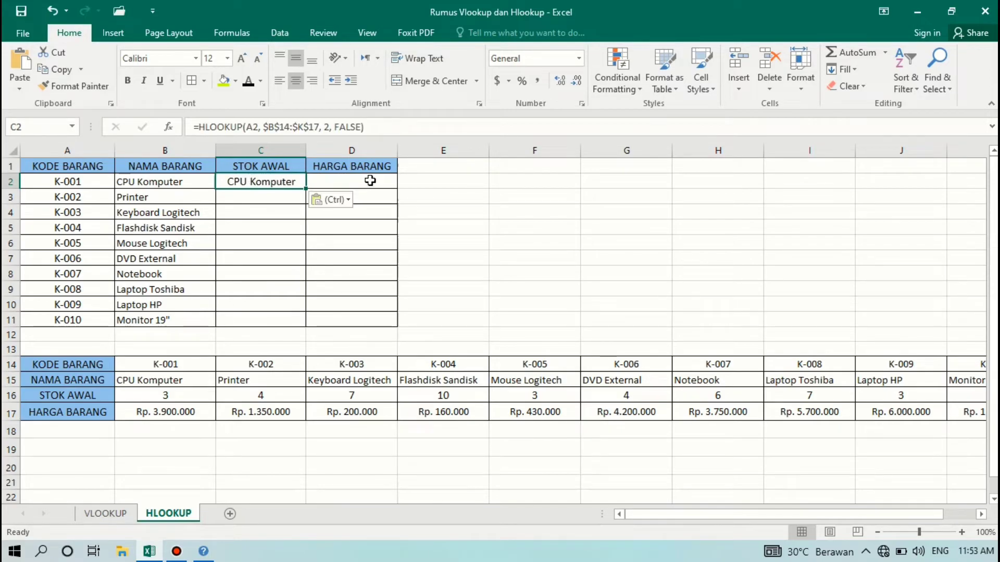
Change the row index in the C2 formula to 3 and fill it down through C11.
{"action": "left_click", "coordinate": [329, 125]}
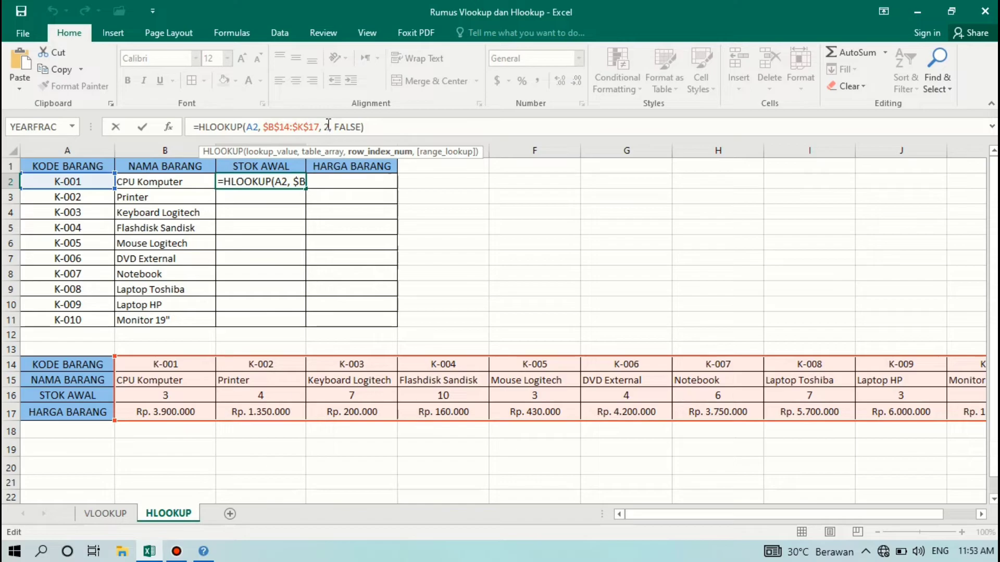
{"action": "key", "text": "BackSpace"}
{"action": "type", "text": "3"}
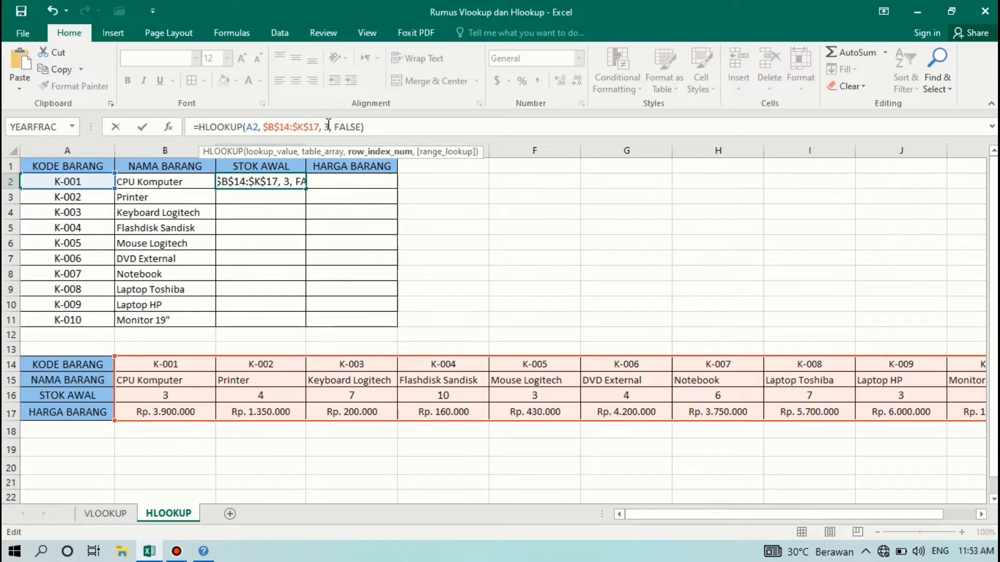
{"action": "key", "text": "ctrl+Return"}
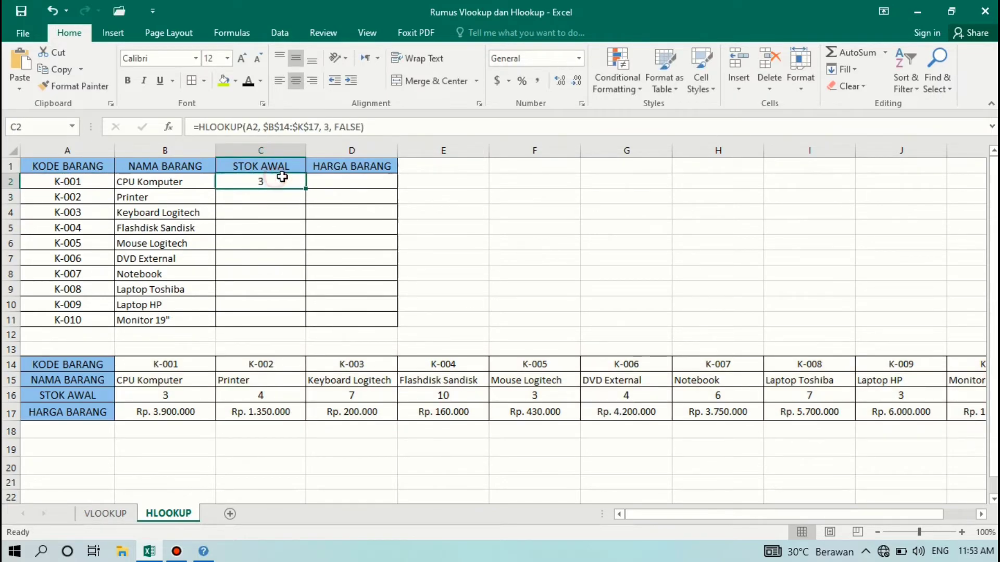
{"action": "double_click", "coordinate": [305, 188]}
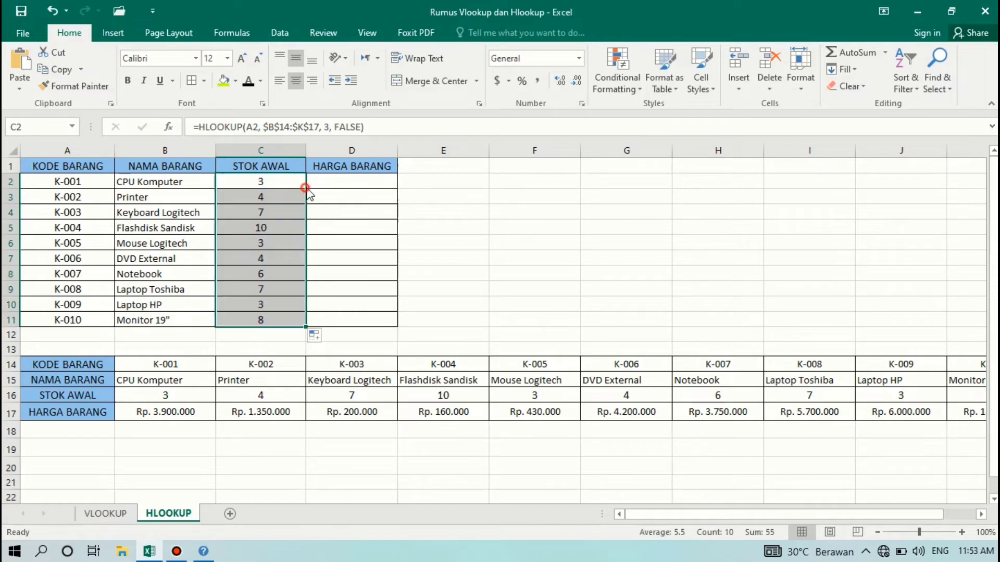
Paste the copied HLOOKUP formula into D2 under HARGA BARANG and set its row index to 4.
{"action": "left_click", "coordinate": [333, 183]}
{"action": "key", "text": "ctrl+v"}
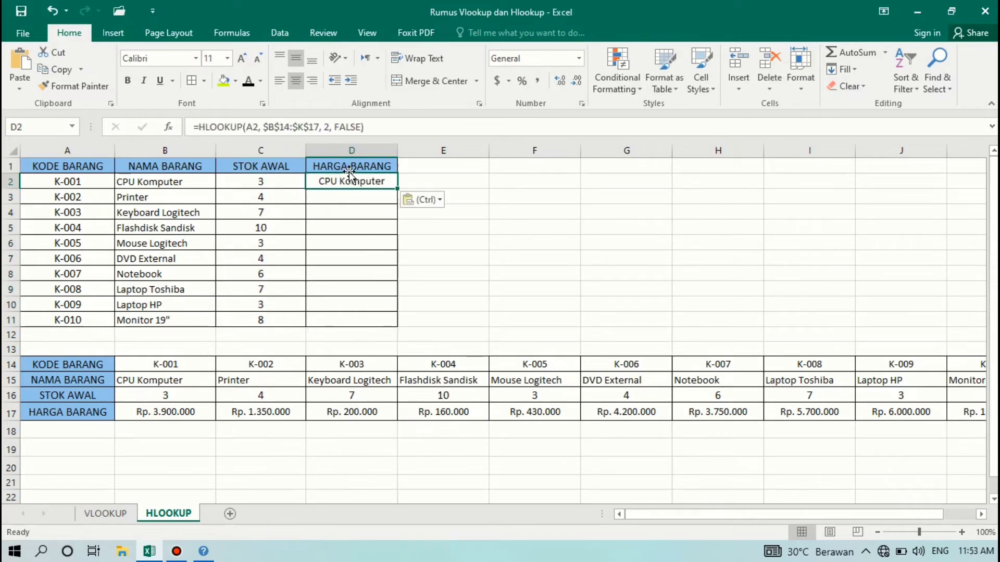
{"action": "left_click", "coordinate": [329, 125]}
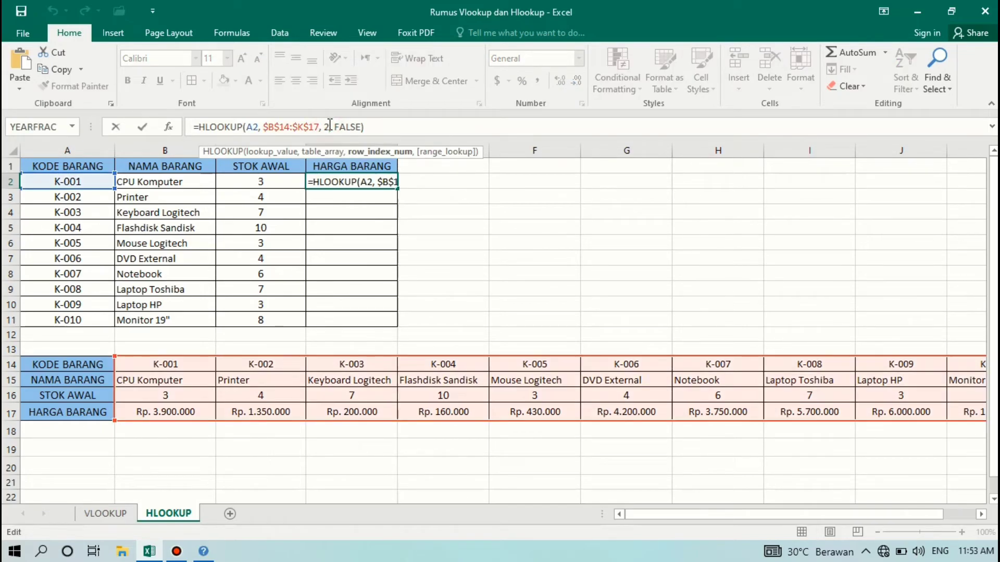
{"action": "key", "text": "BackSpace"}
{"action": "type", "text": "4"}
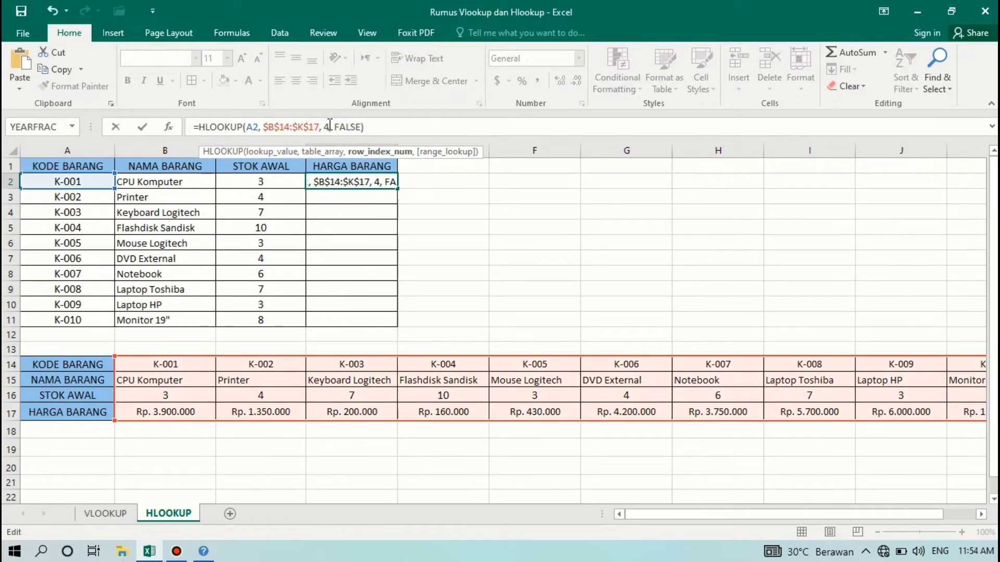
{"action": "key", "text": "Return"}
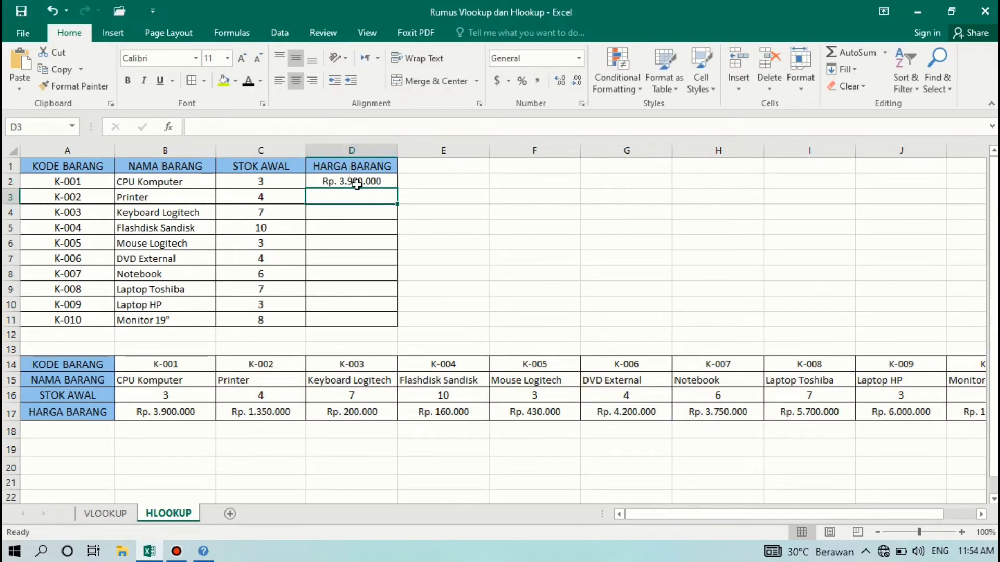
Fill the D2 formula down the HARGA BARANG column through D11.
{"action": "left_click", "coordinate": [356, 184]}
{"action": "double_click", "coordinate": [398, 188]}
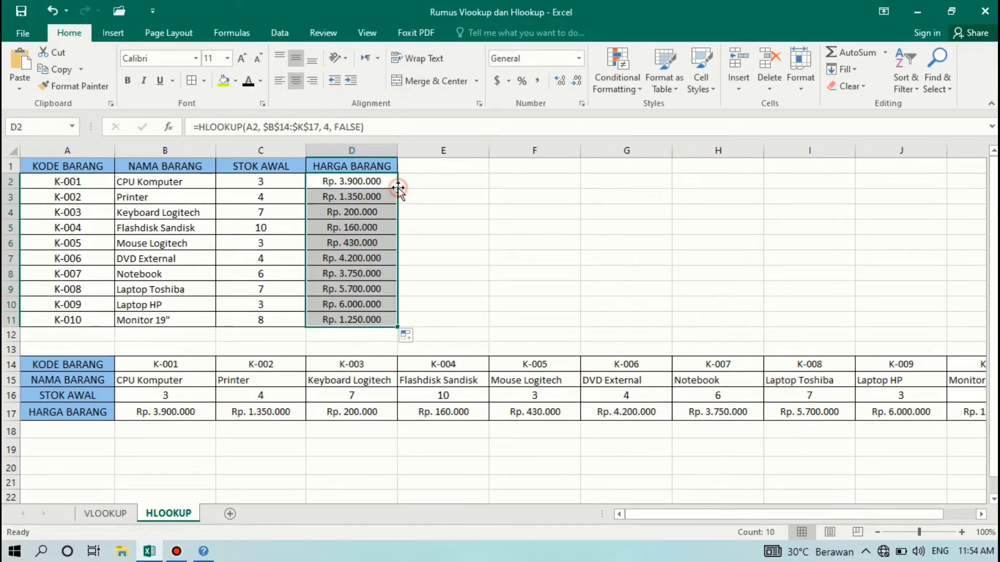
{"action": "left_click", "coordinate": [457, 209]}
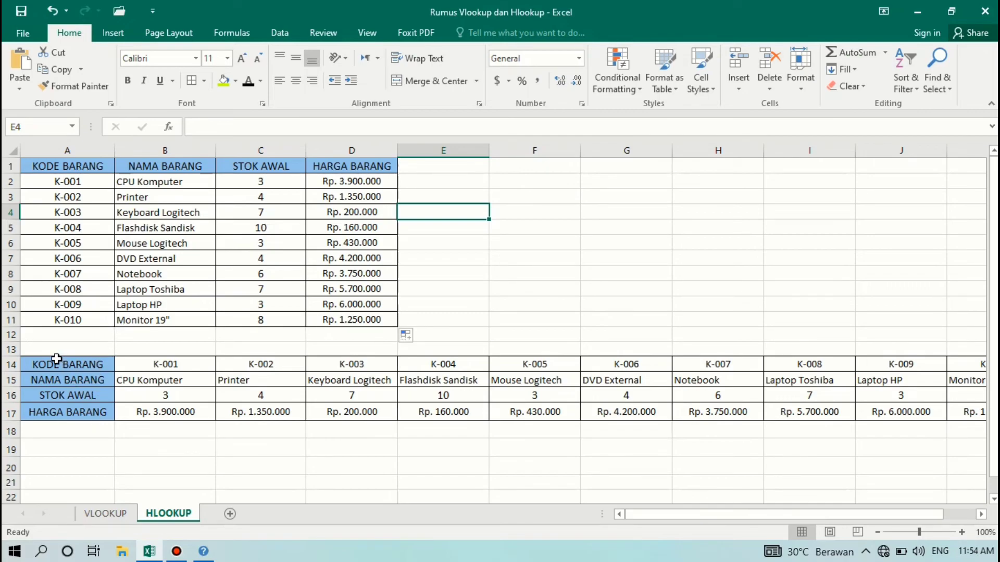
Highlight A14:F17 of the horizontal source table, then switch to the VLOOKUP sheet for comparison.
{"action": "left_click_drag", "start_coordinate": [57, 359], "coordinate": [579, 411]}
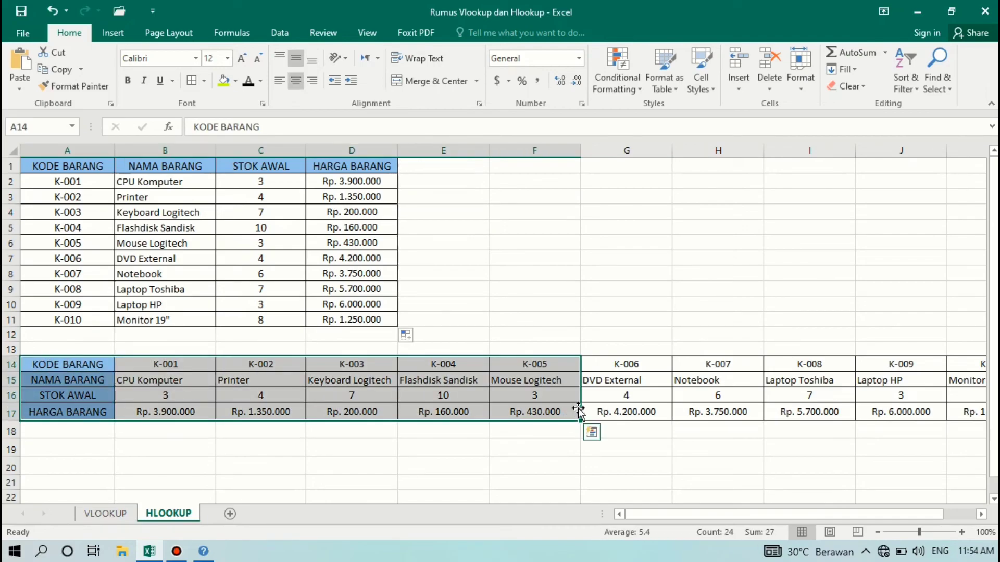
{"action": "left_click", "coordinate": [107, 514]}
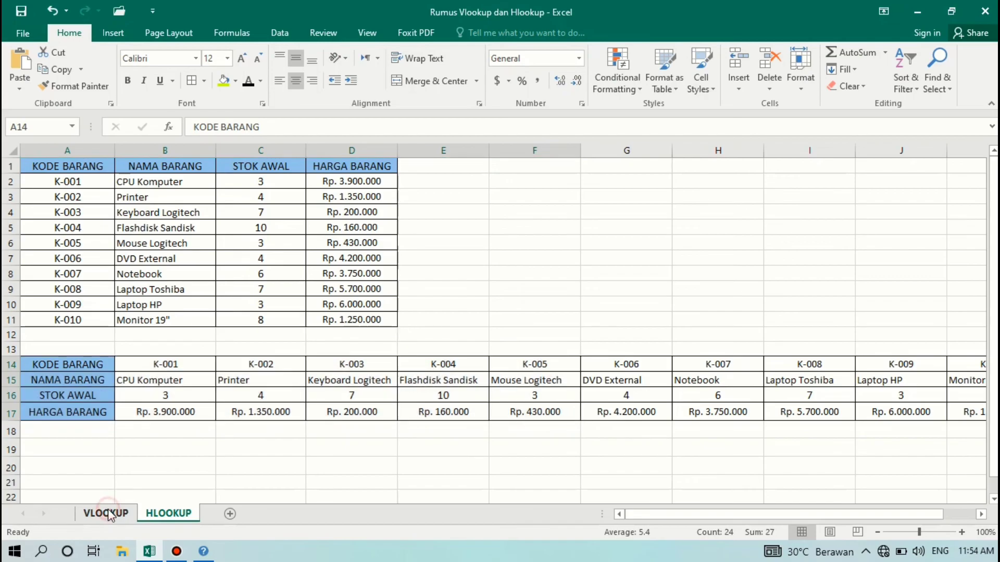